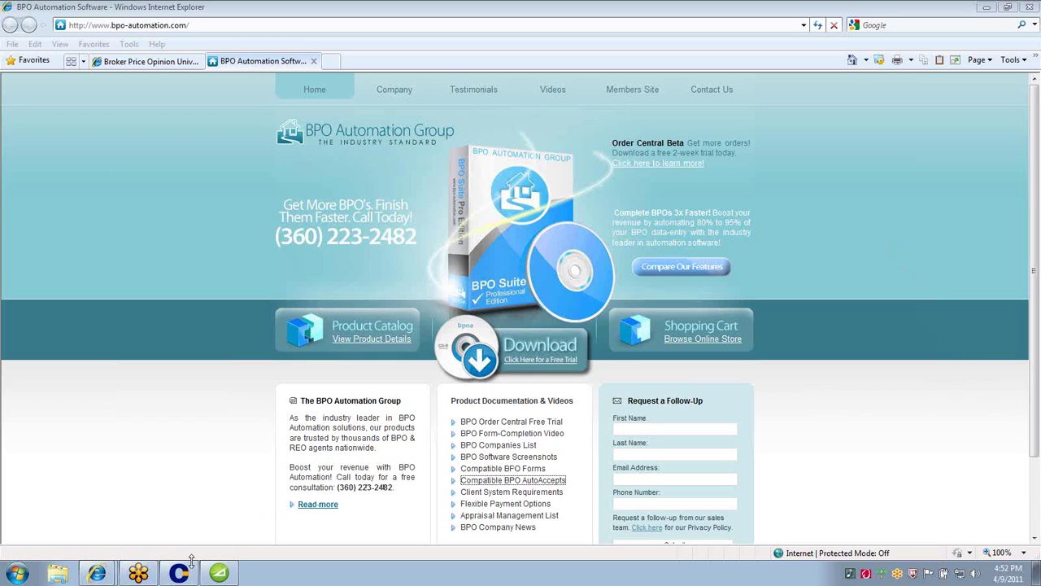
Reveal the desktop and open AutoAccepter, moving its window toward the screen centre
left_click(220, 574)
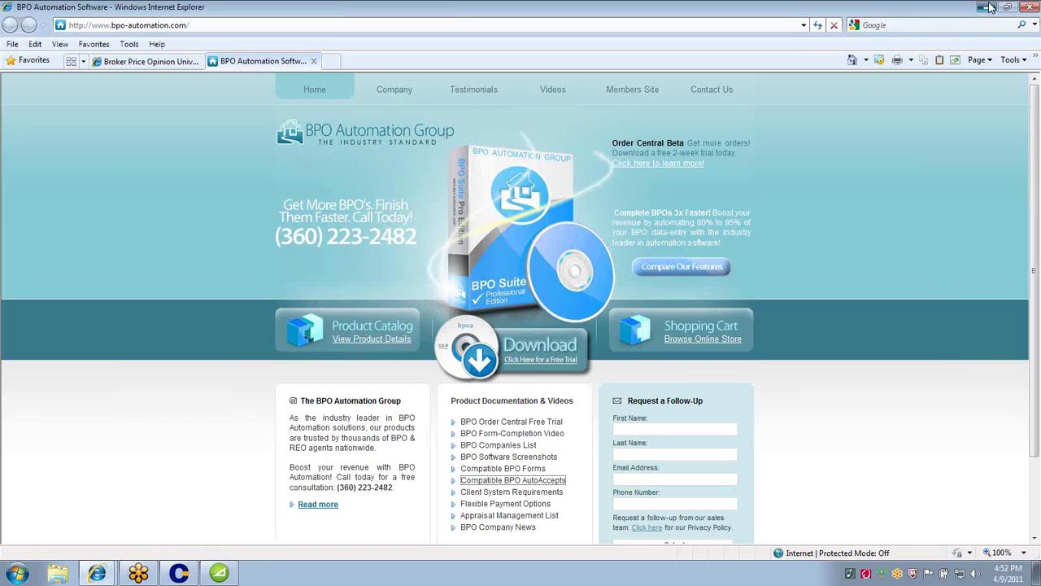
left_click(228, 575)
left_click_drag(290, 98, 621, 63)
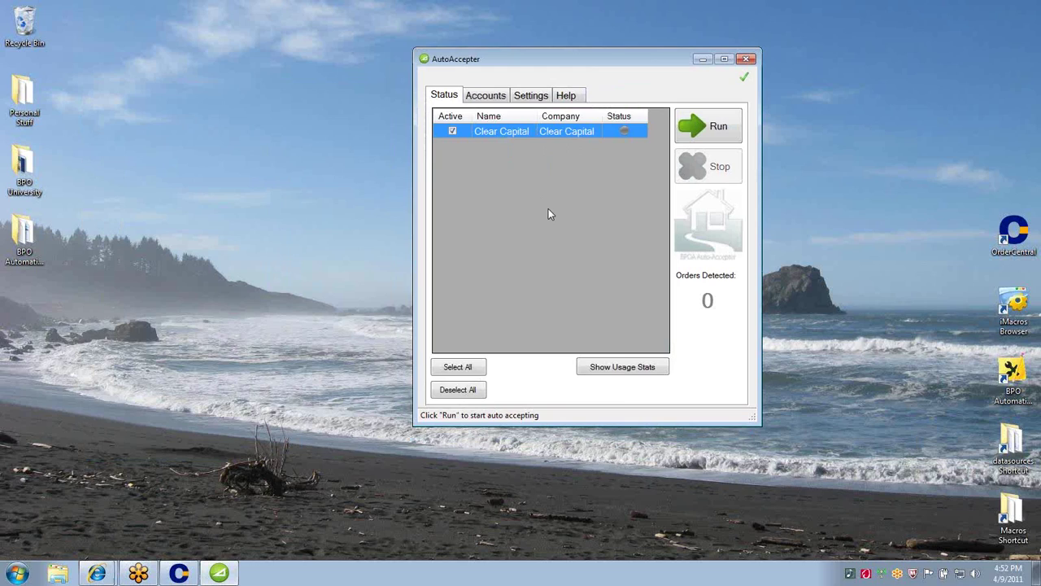
Show the nationwide usage statistics with 2011 BPO orders totalled by month
left_click(623, 367)
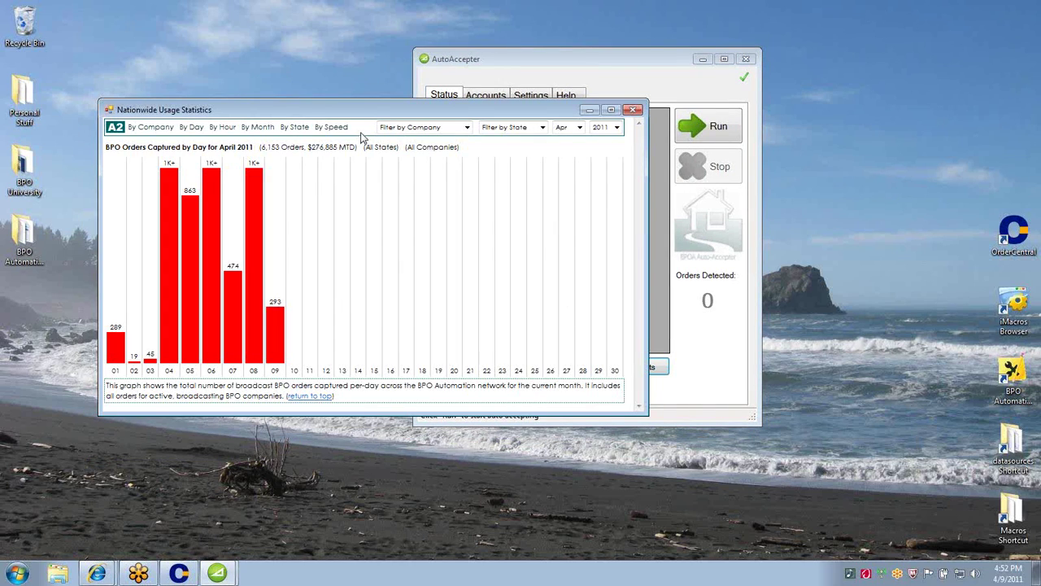
left_click_drag(377, 116, 424, 120)
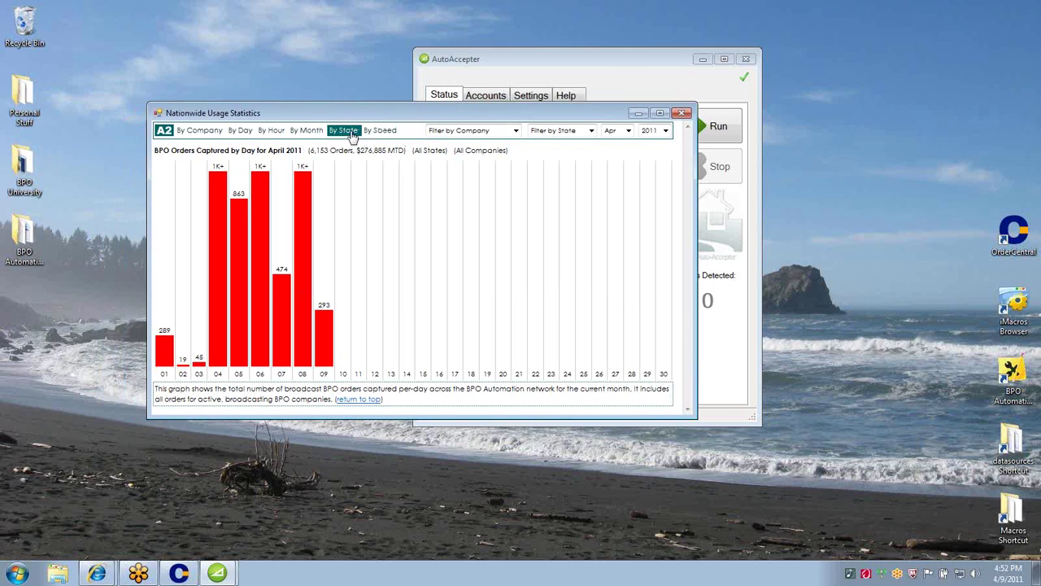
left_click(304, 133)
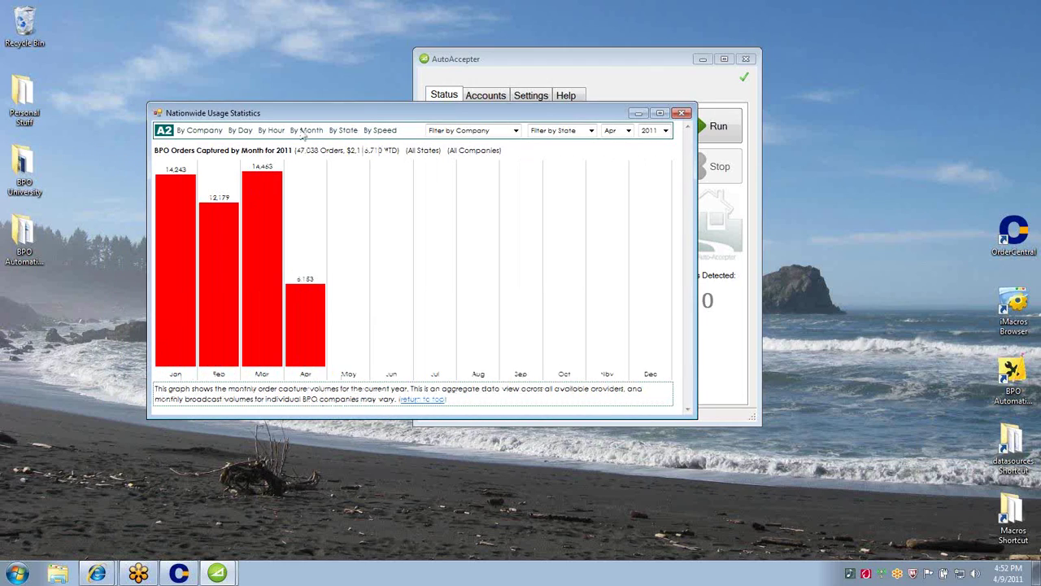
left_click_drag(347, 151, 386, 156)
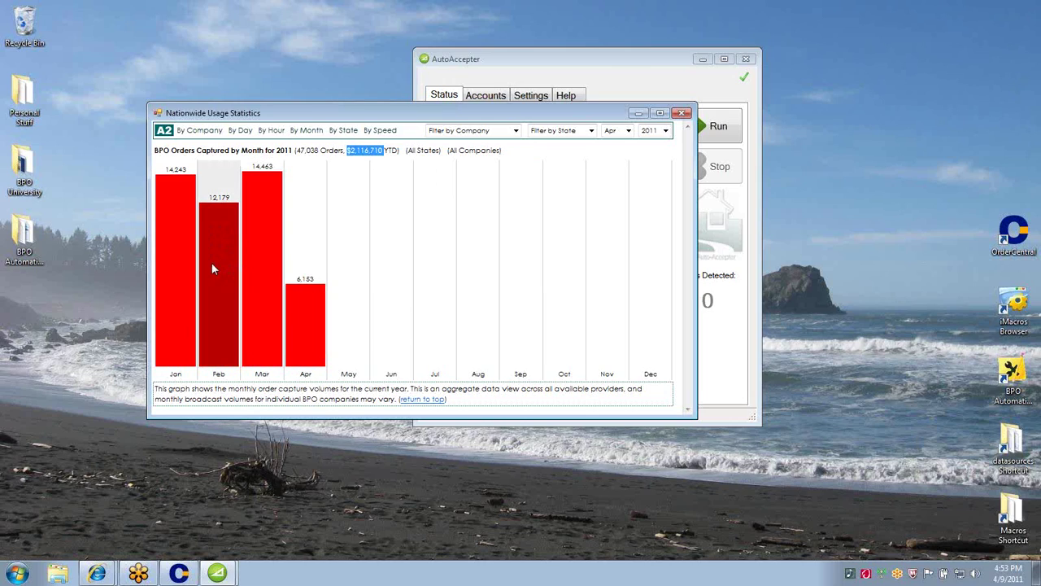
mouse_move(310, 261)
left_click(658, 130)
Switch the usage statistics to 2010, review the monthly totals, and close the statistics window
left_click(651, 150)
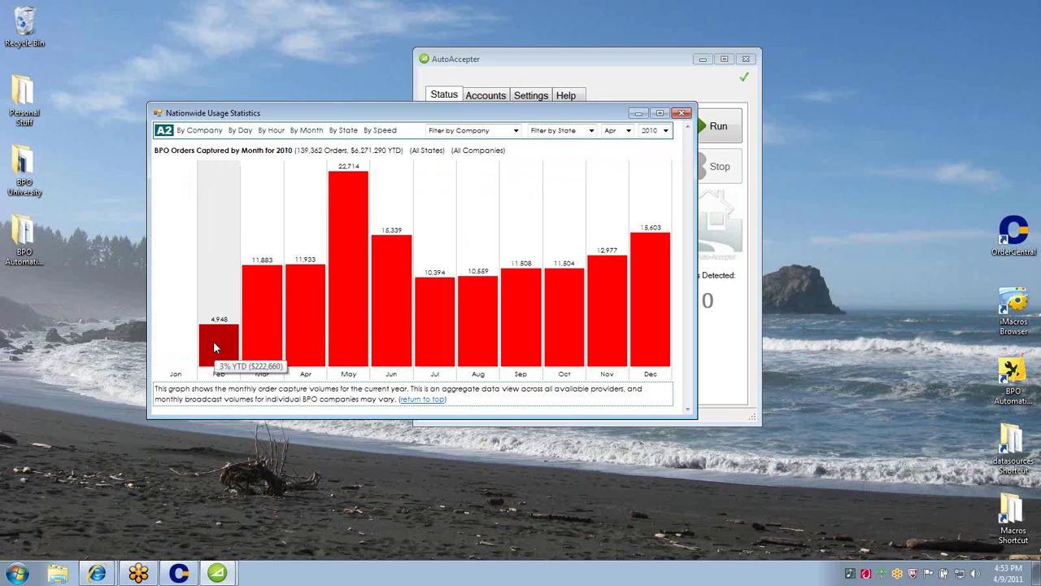
left_click_drag(351, 151, 390, 151)
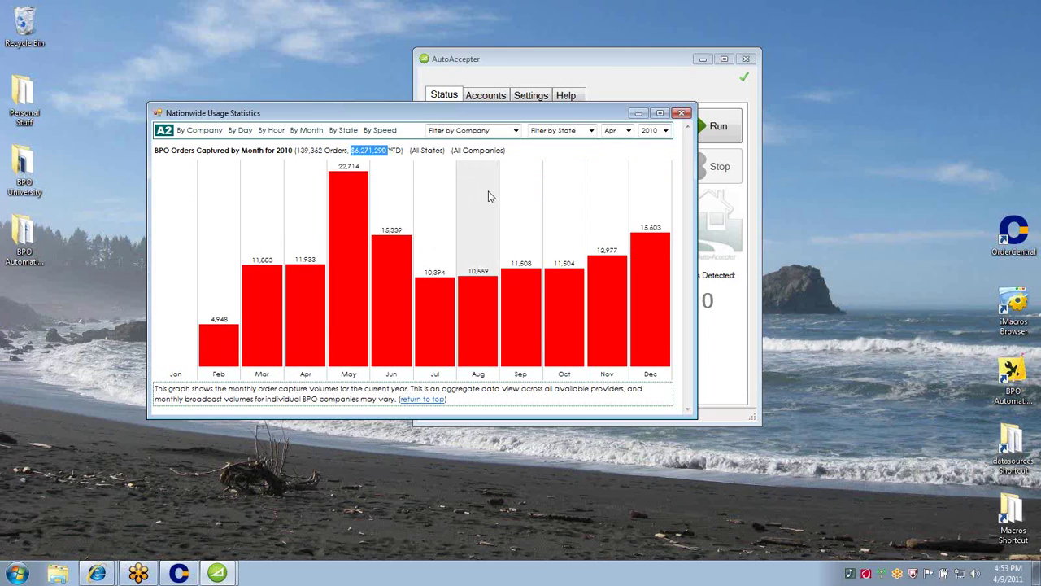
mouse_move(484, 201)
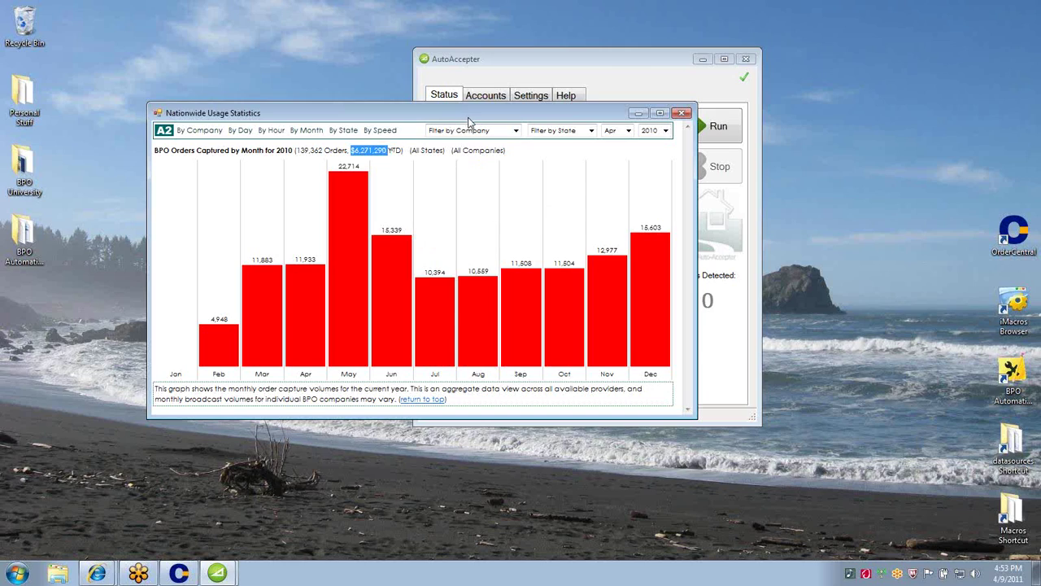
left_click(682, 113)
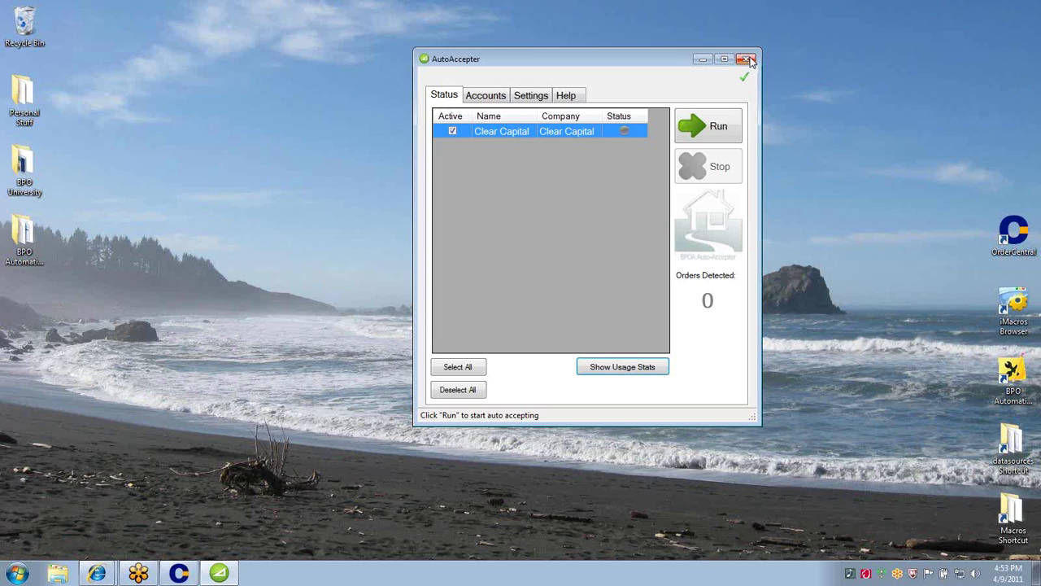
Close AutoAccepter and open OrderCentral, moving its window up and to the right
left_click(748, 60)
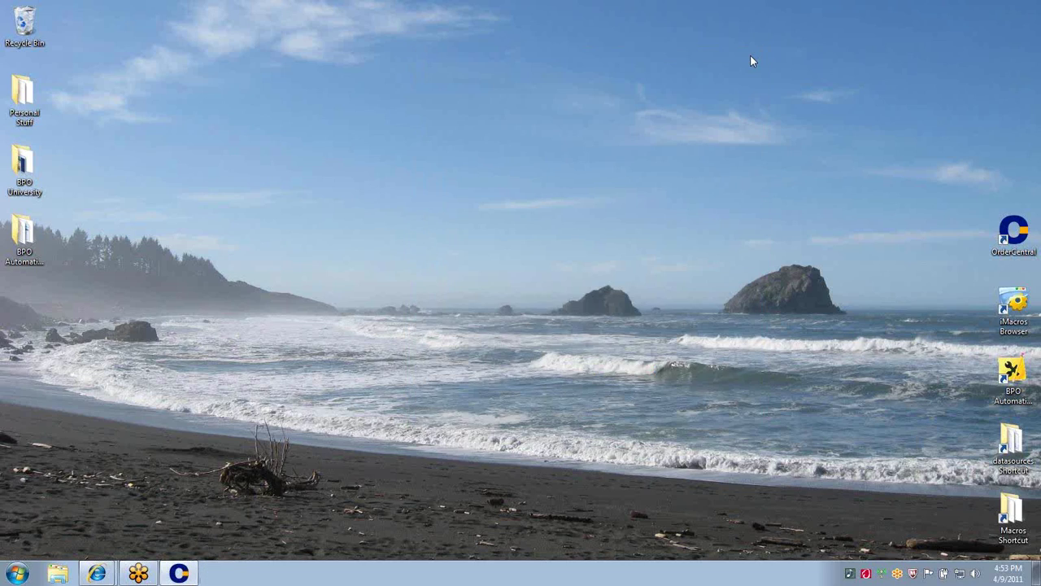
left_click(168, 579)
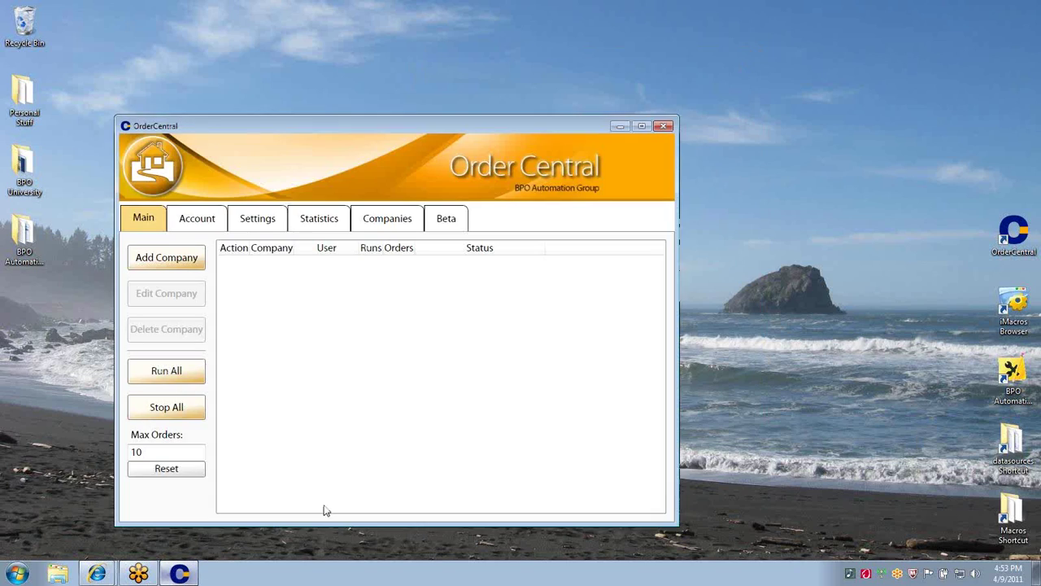
left_click_drag(414, 126, 588, 68)
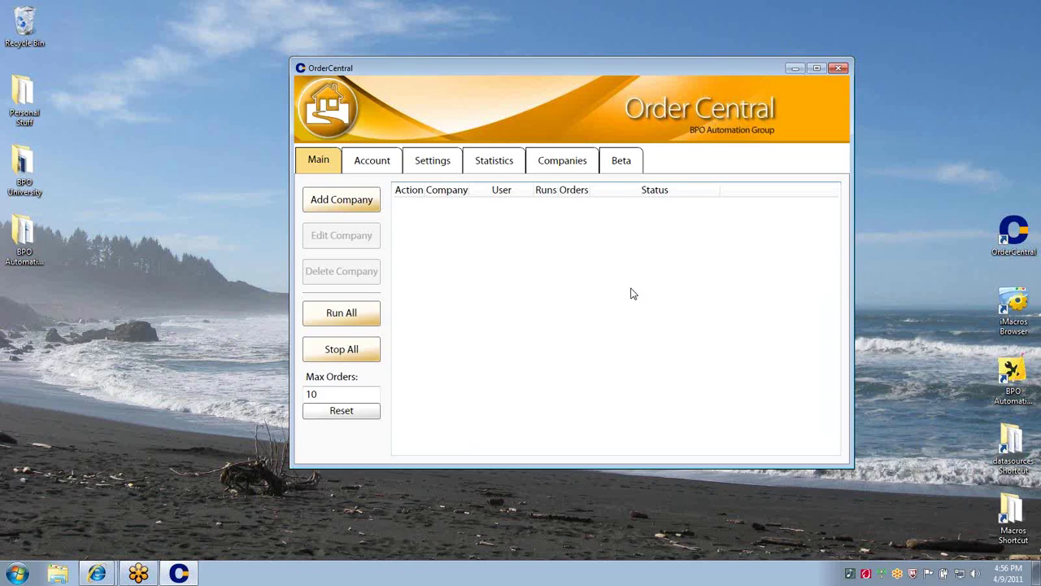
Check the Account tab's accepted orders by month, then view the general Settings page
left_click(374, 163)
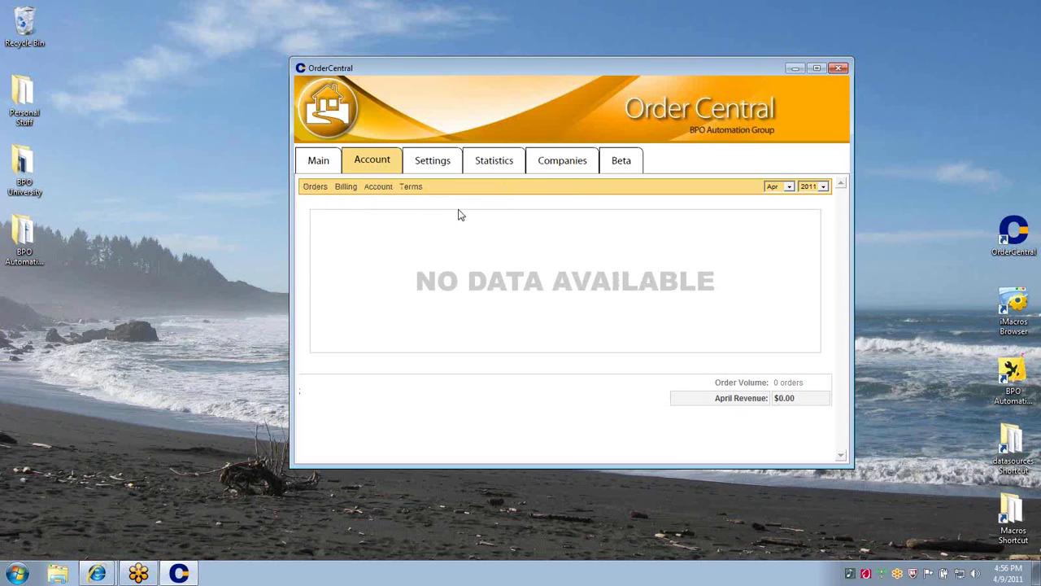
left_click(789, 187)
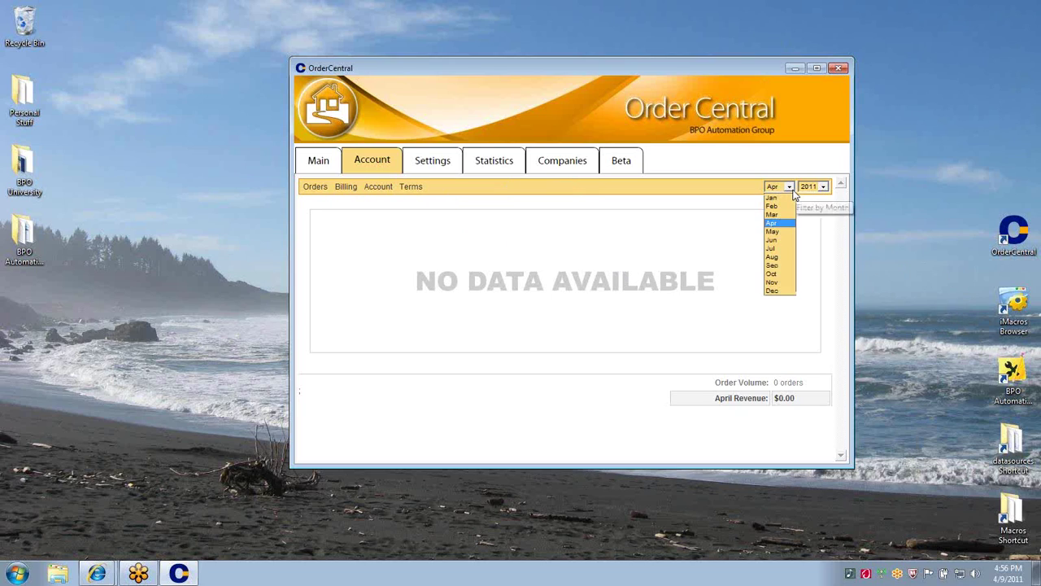
left_click(431, 163)
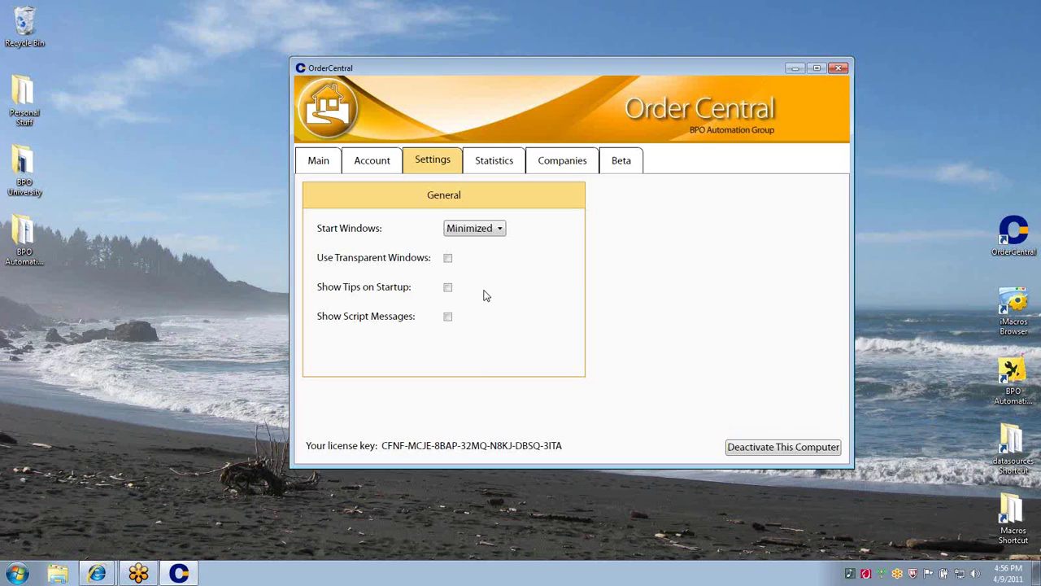
Open the Statistics chart showing 101 network orders captured in April 2011
left_click(501, 169)
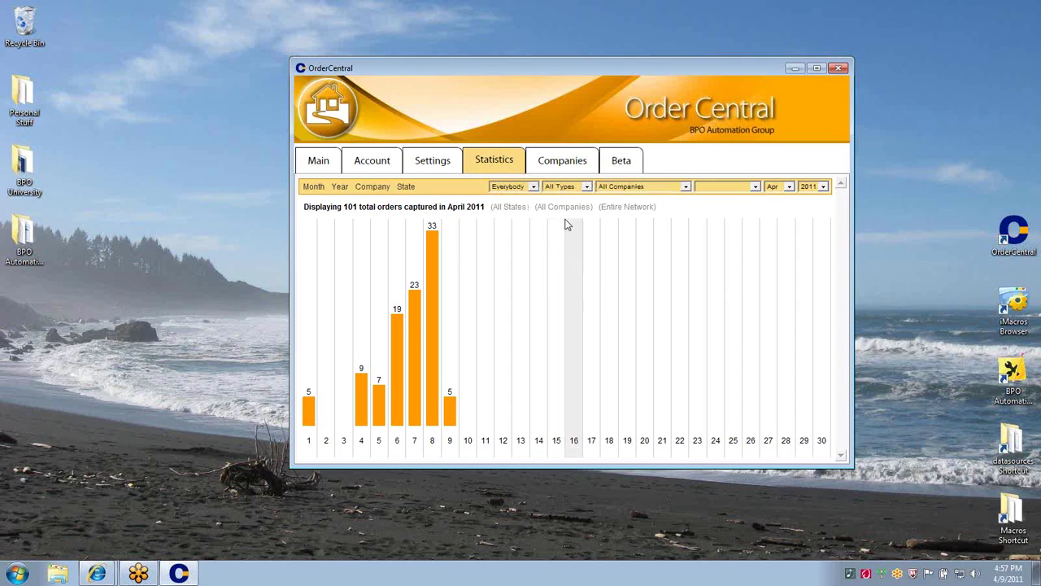
Filter the April 2011 chart to California and break its 43 orders down by state
left_click(684, 189)
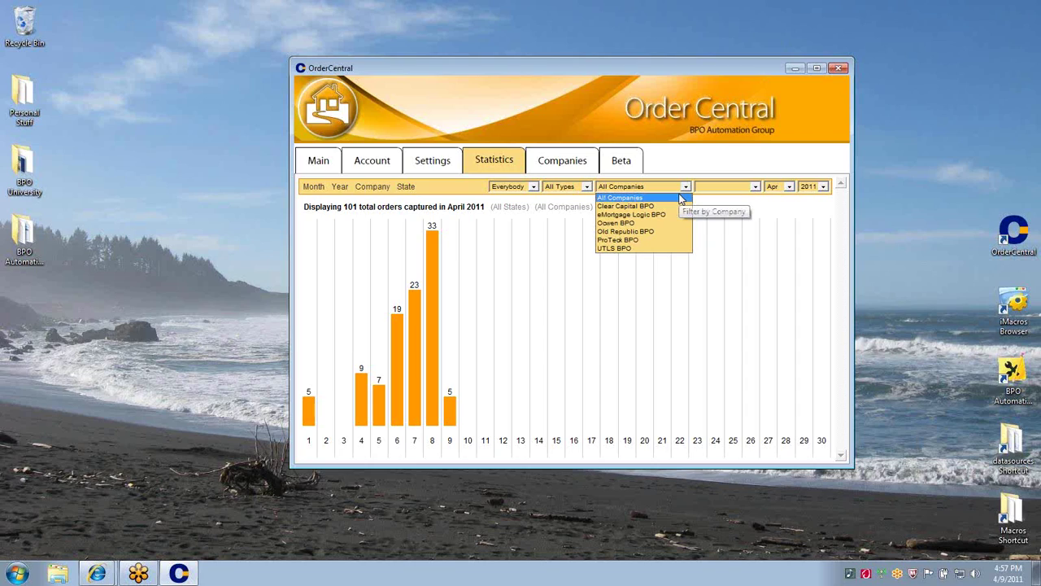
left_click(747, 187)
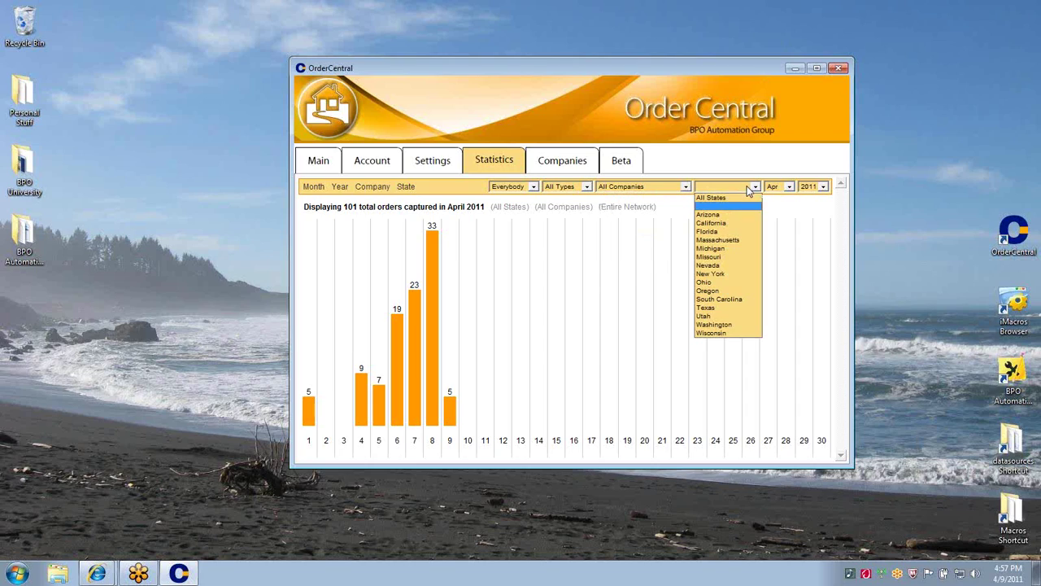
left_click(732, 222)
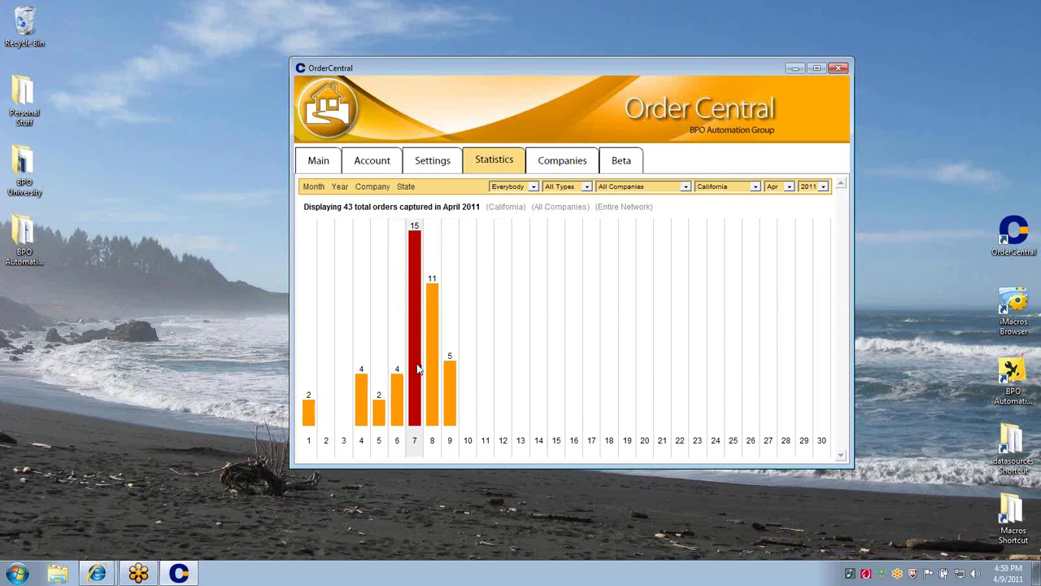
mouse_move(448, 390)
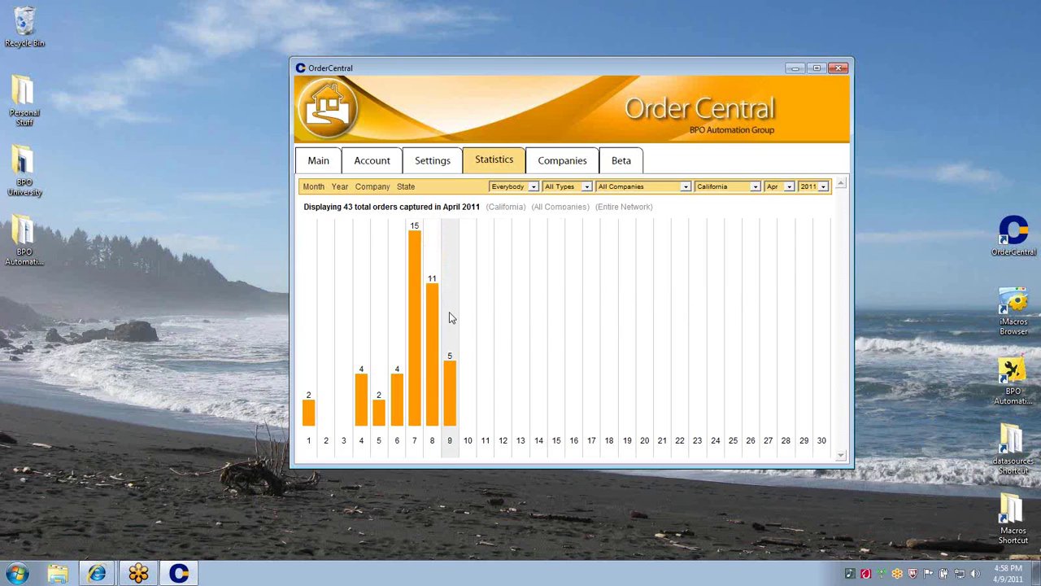
left_click(406, 186)
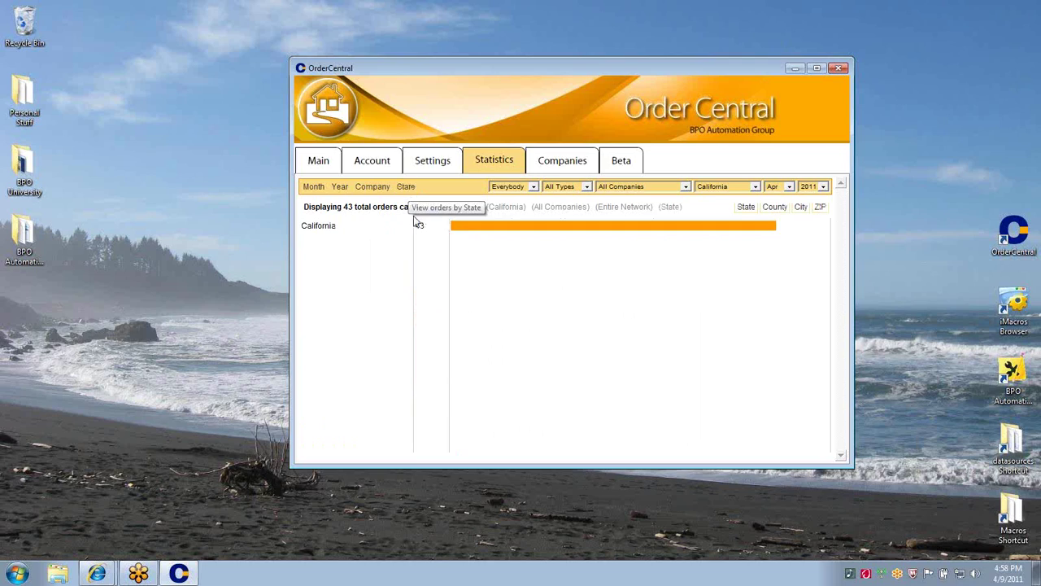
Break California's 43 April 2011 orders down by city, then by ZIP code
left_click(802, 207)
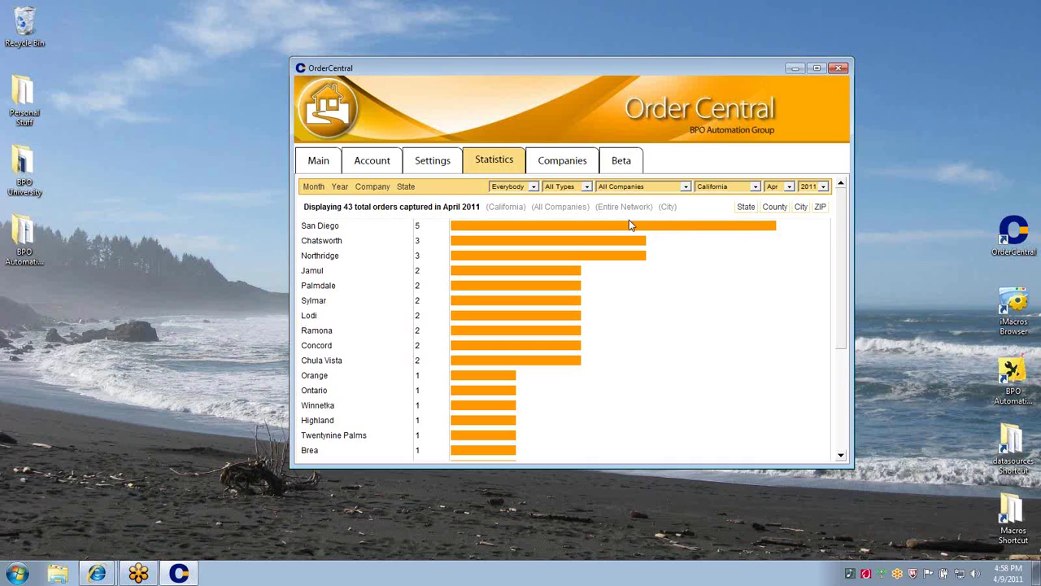
mouse_move(596, 231)
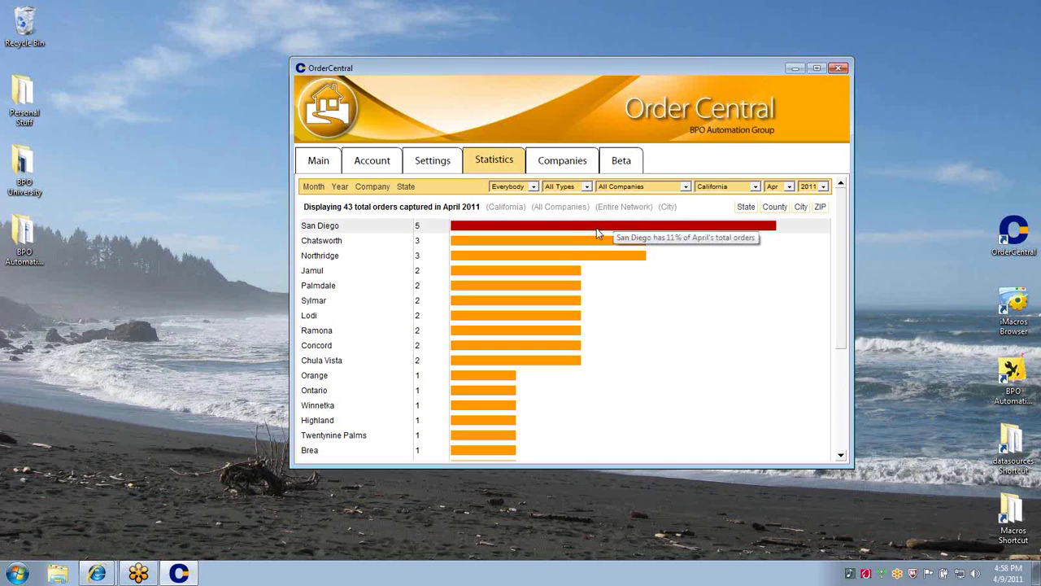
left_click(820, 208)
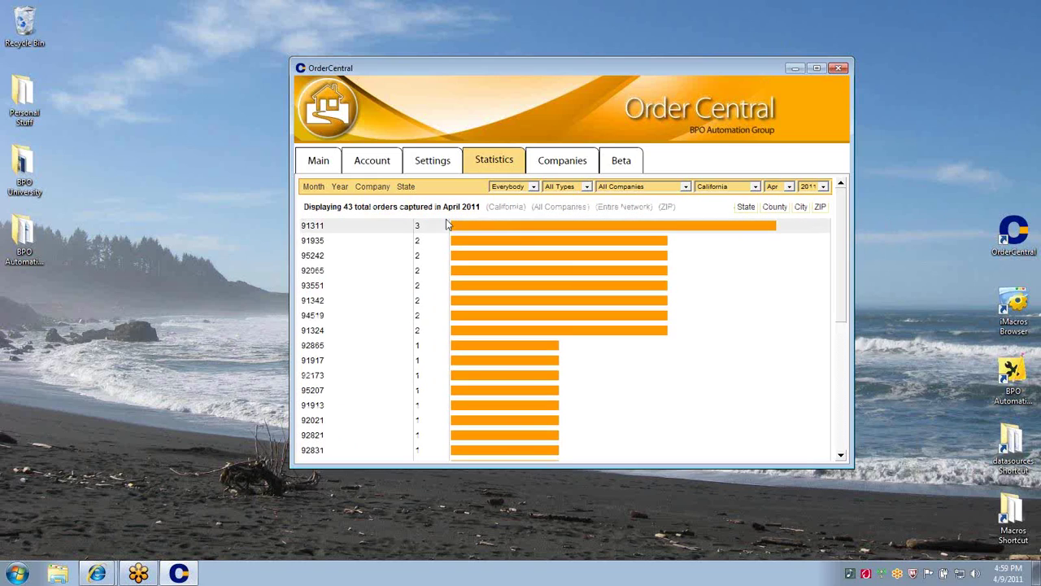
mouse_move(531, 298)
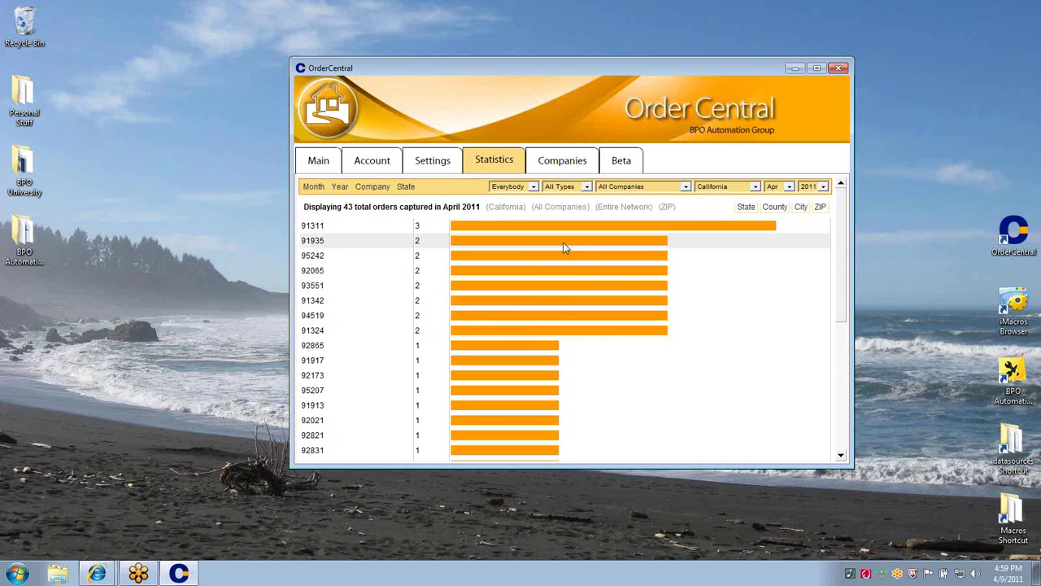
mouse_move(488, 226)
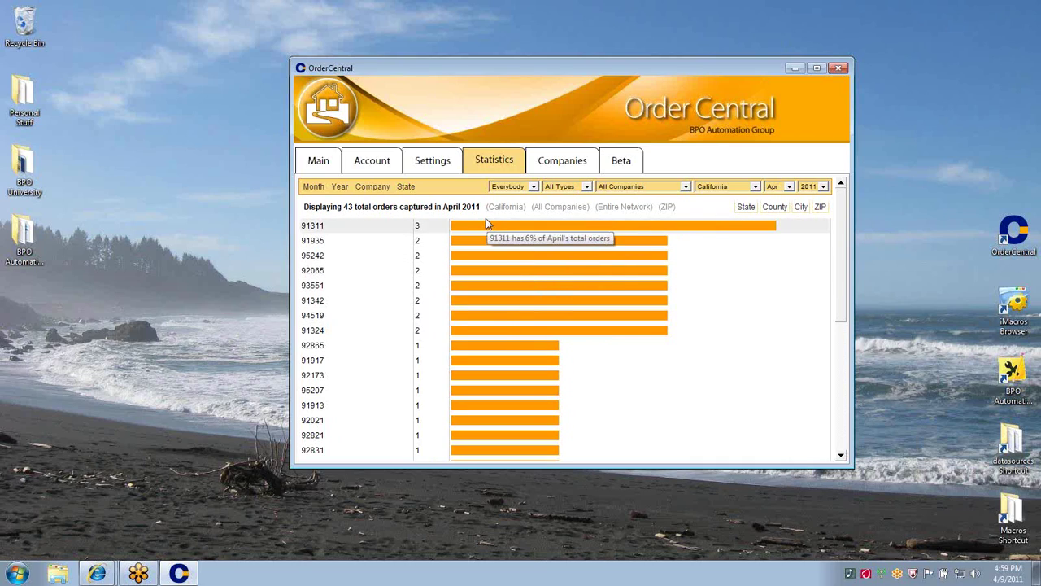
left_click_drag(441, 207, 519, 212)
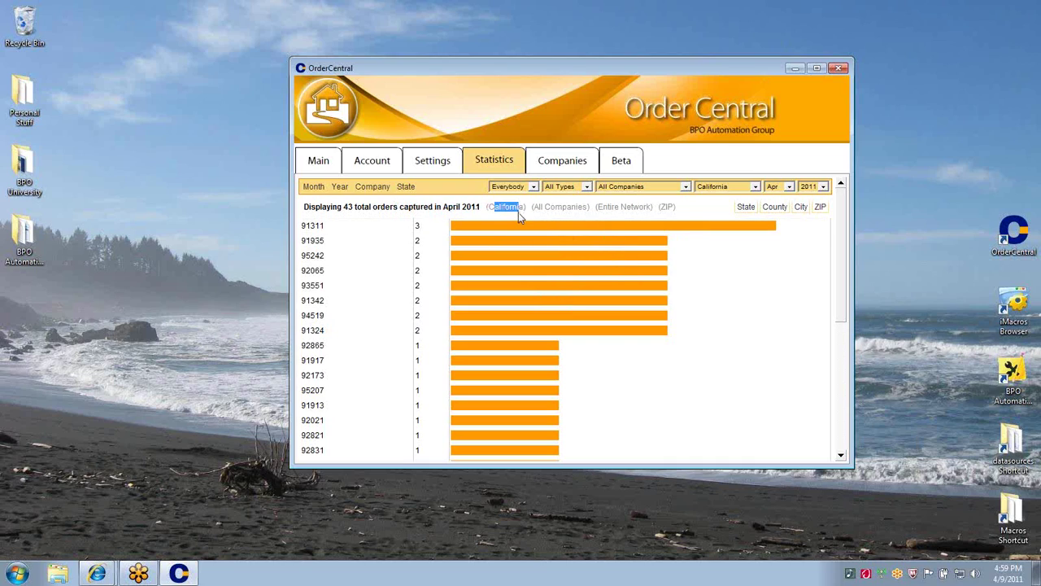
Switch the California chart to March 2011 and break the orders down by city
left_click(786, 187)
left_click(779, 216)
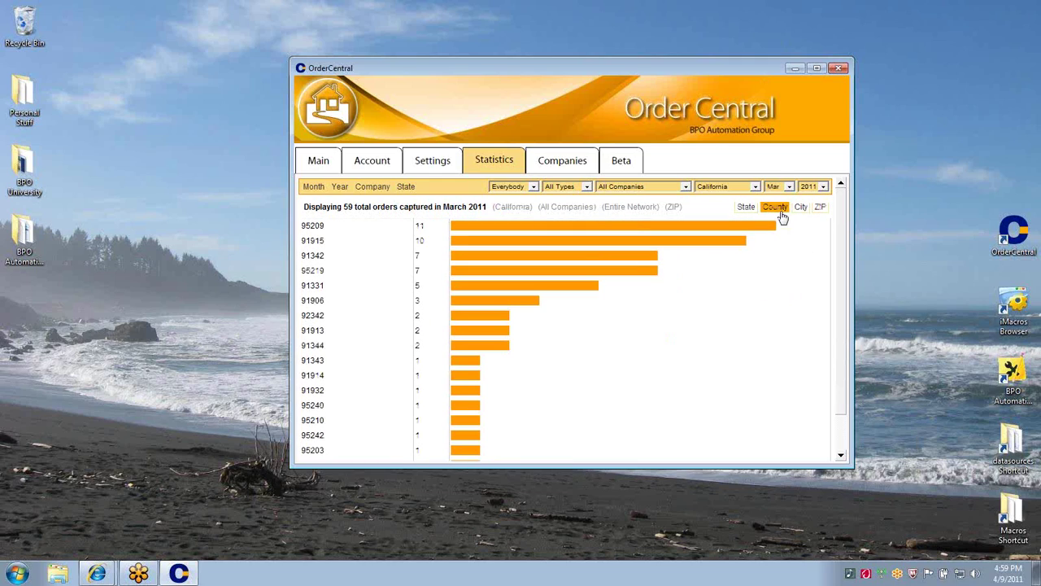
left_click(801, 208)
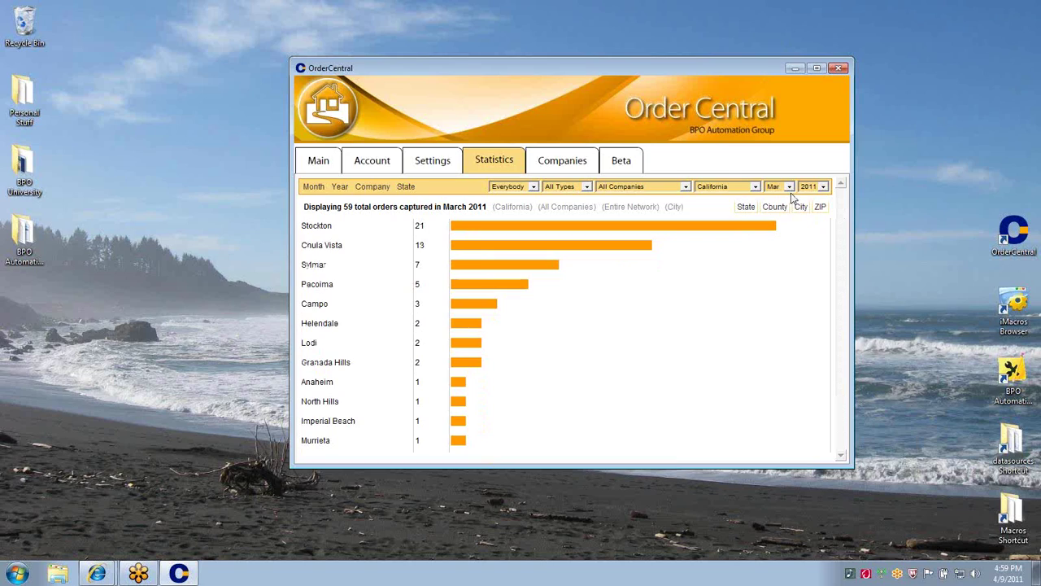
Compare January and February, then return to March, led by Stockton with 21 orders
left_click(789, 188)
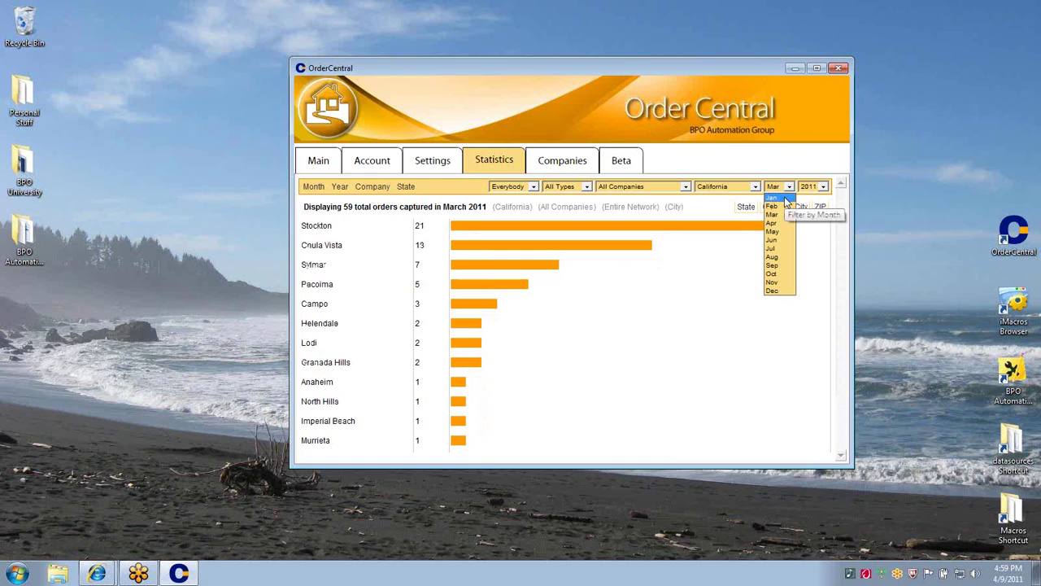
left_click(786, 198)
left_click(788, 188)
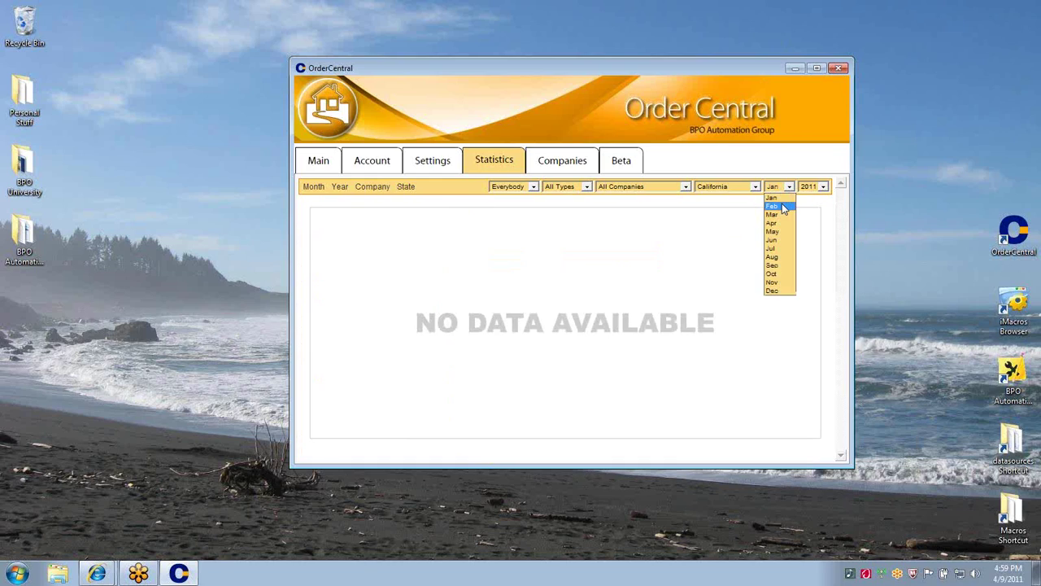
left_click(783, 207)
mouse_move(683, 337)
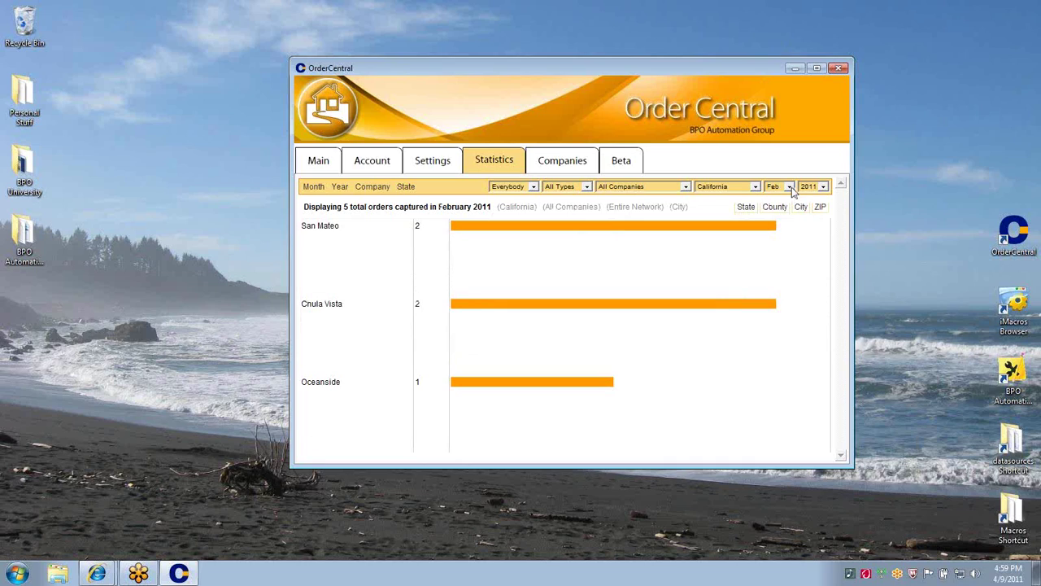
left_click(786, 188)
left_click(778, 217)
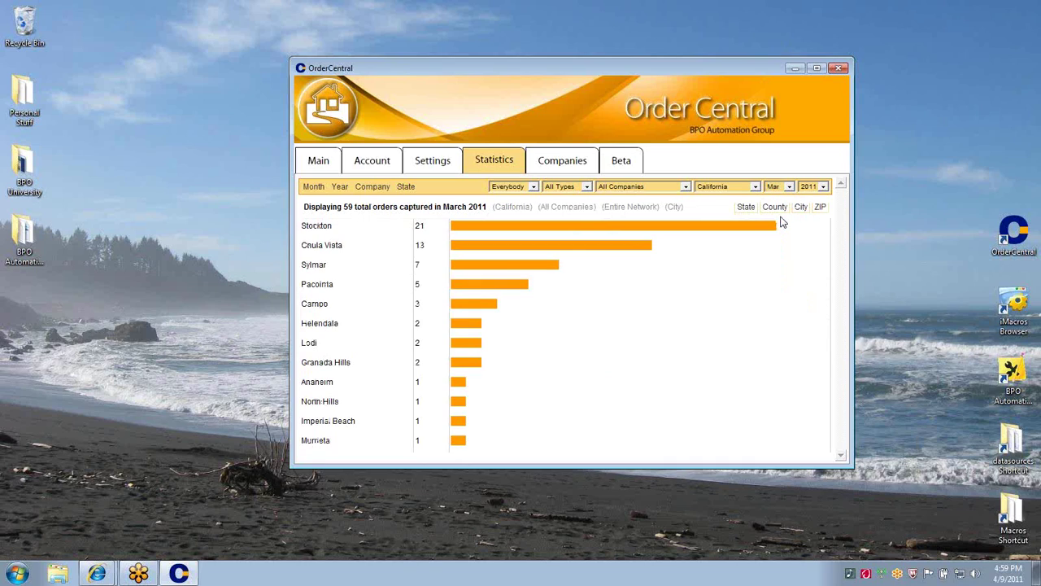
mouse_move(476, 230)
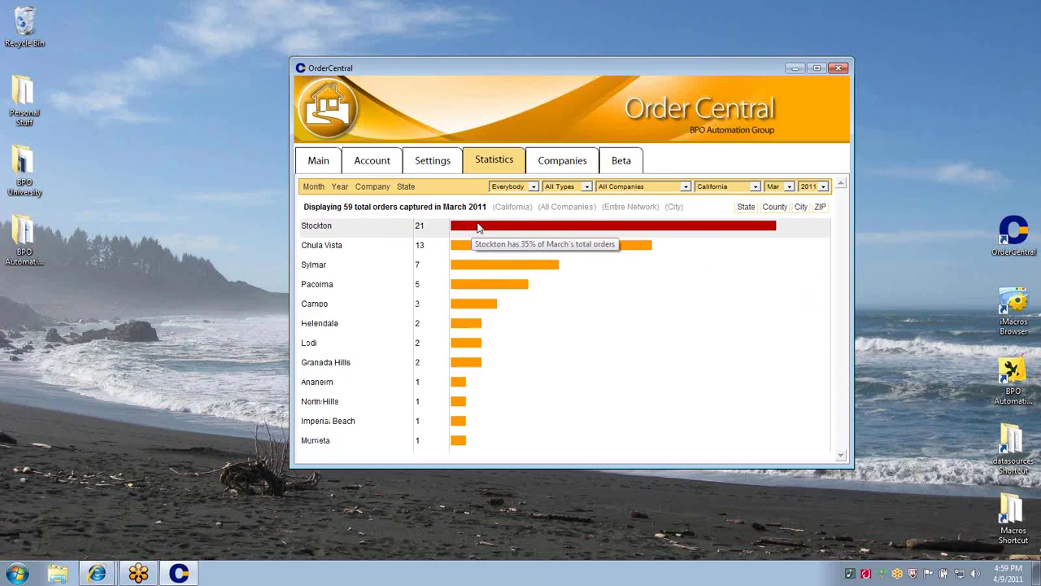
Group California's 59 March 2011 orders by company: Clear Capital BPO 58, Old Republic BPO 1
left_click(379, 188)
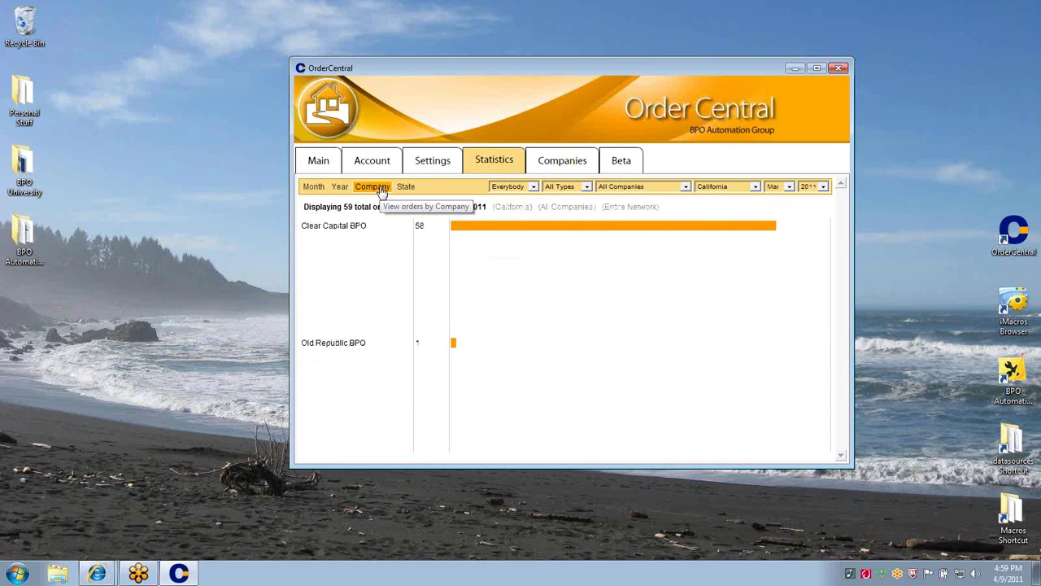
mouse_move(453, 270)
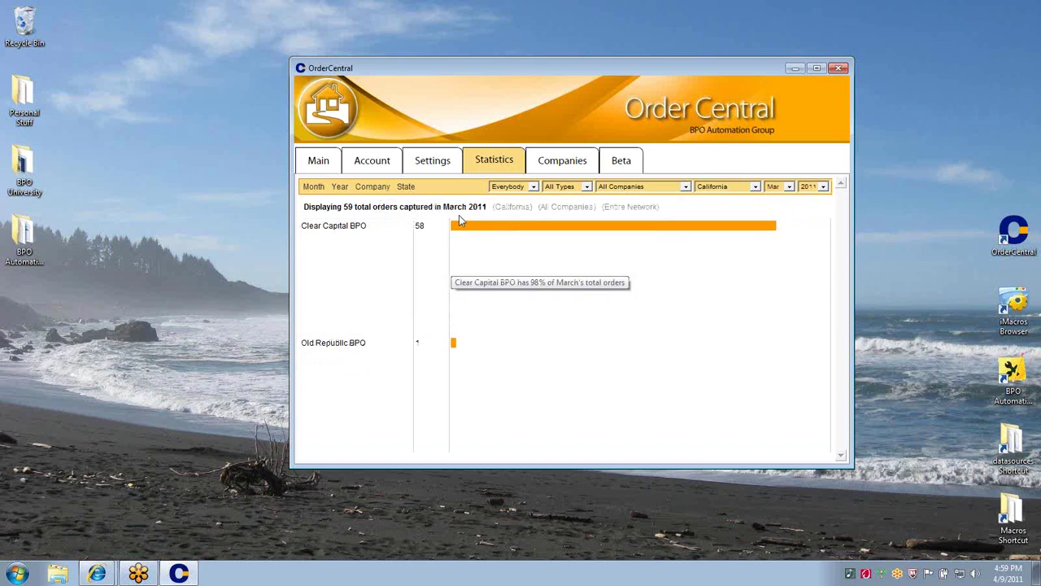
double_click(497, 208)
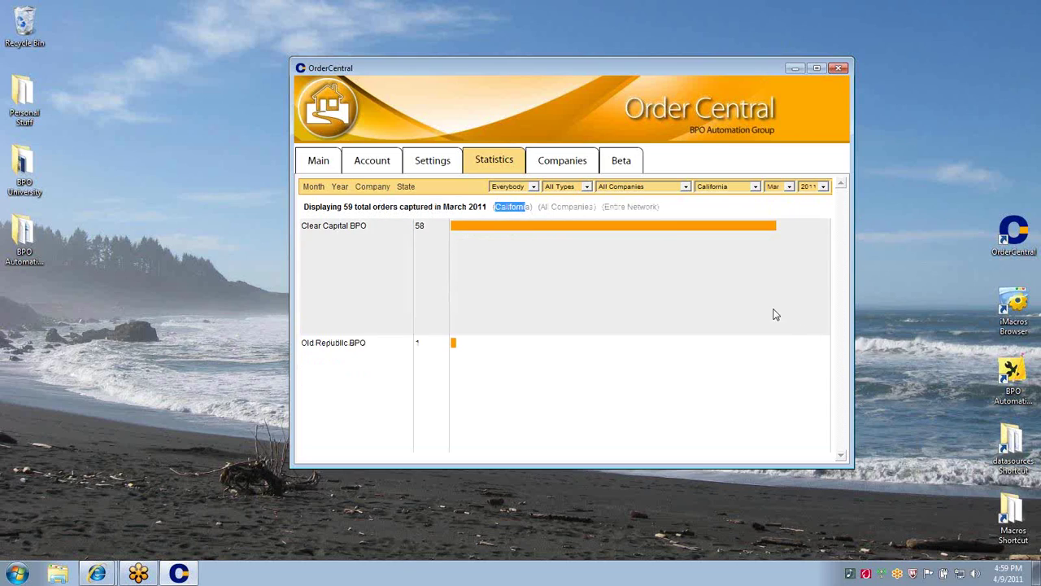
left_click_drag(603, 206, 659, 207)
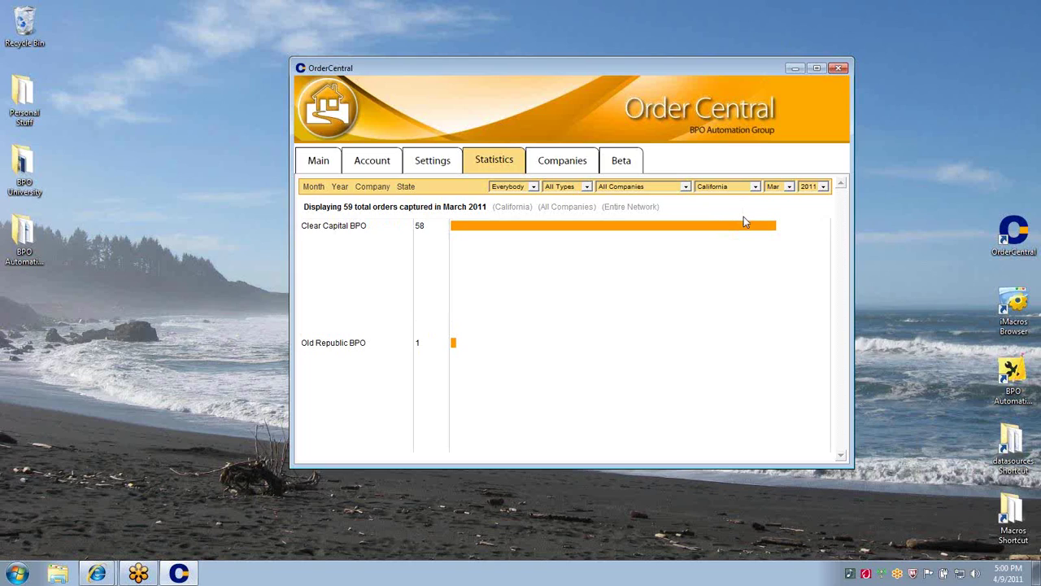
List the supported companies, sorting by overall rating, form difficulty and order volume
left_click(562, 160)
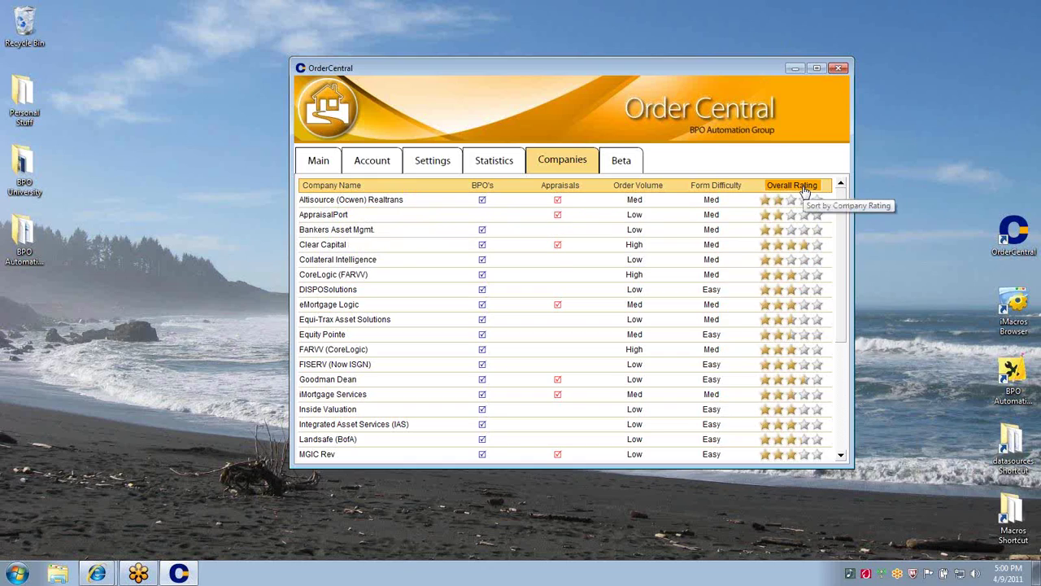
left_click(804, 186)
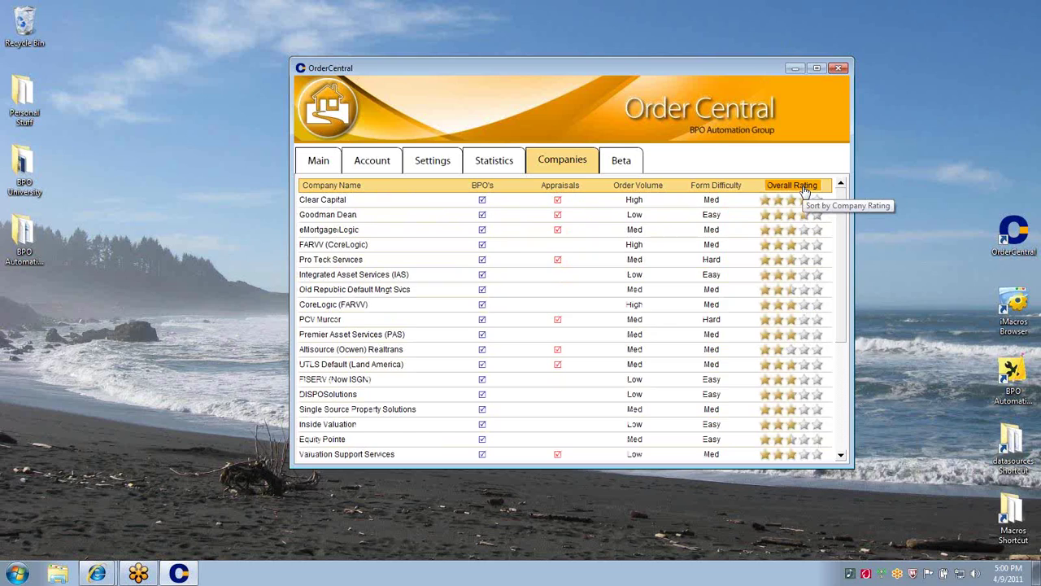
left_click(713, 188)
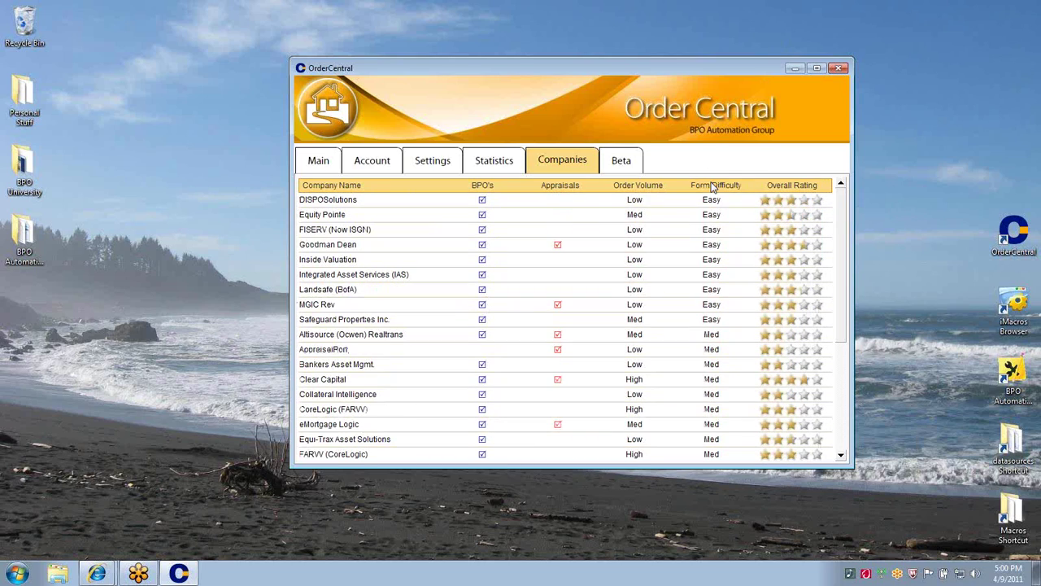
left_click(654, 187)
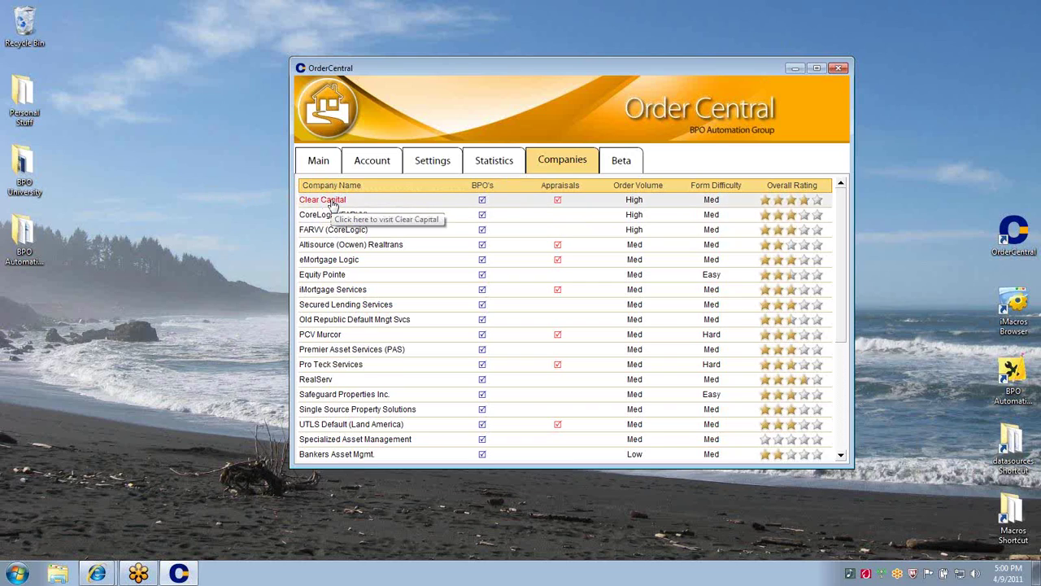
Visit and close the Clear Capital website, then return to OrderCentral's Main page
left_click(332, 202)
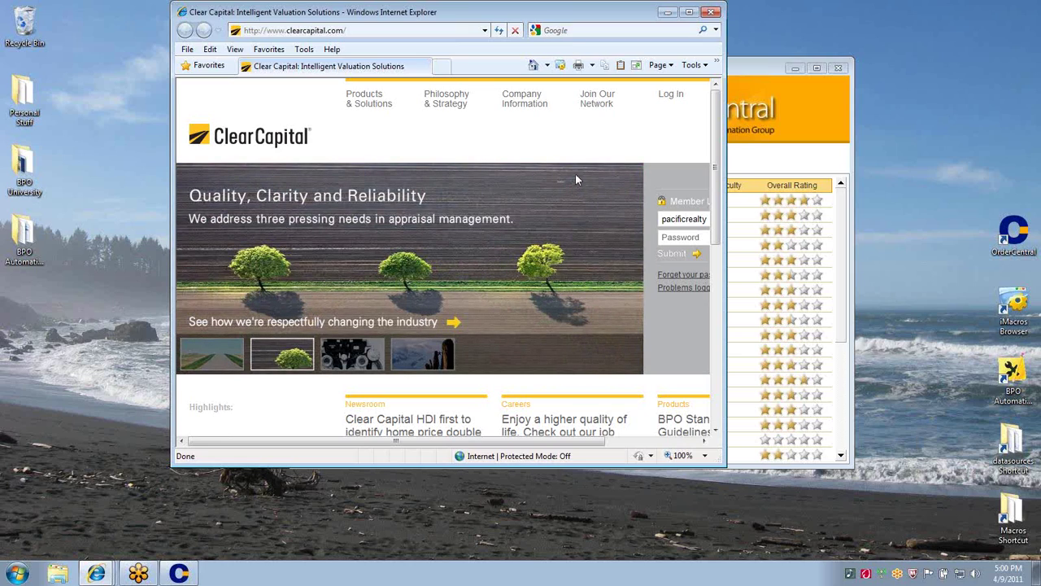
left_click(711, 12)
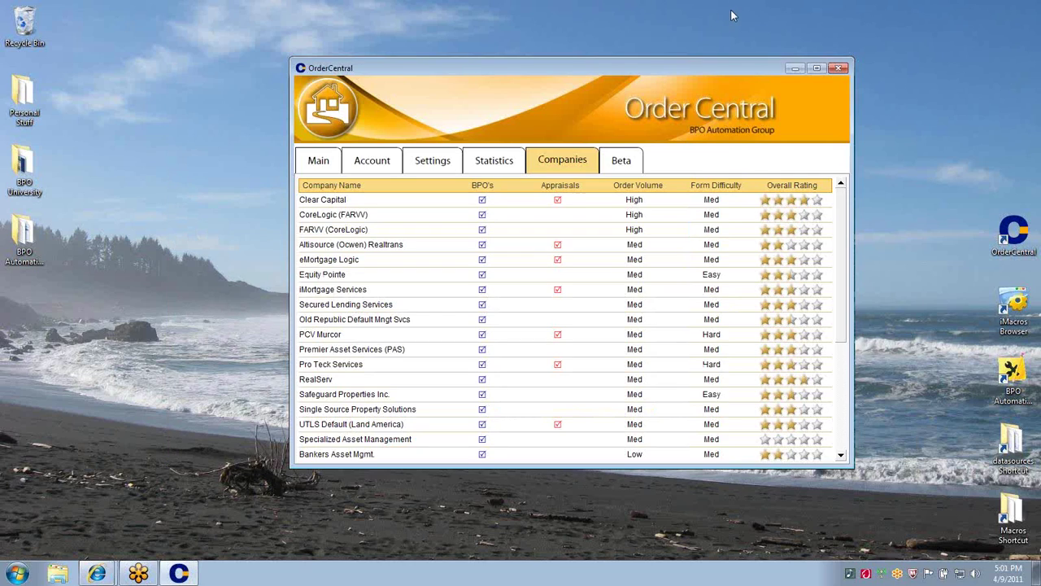
left_click(317, 162)
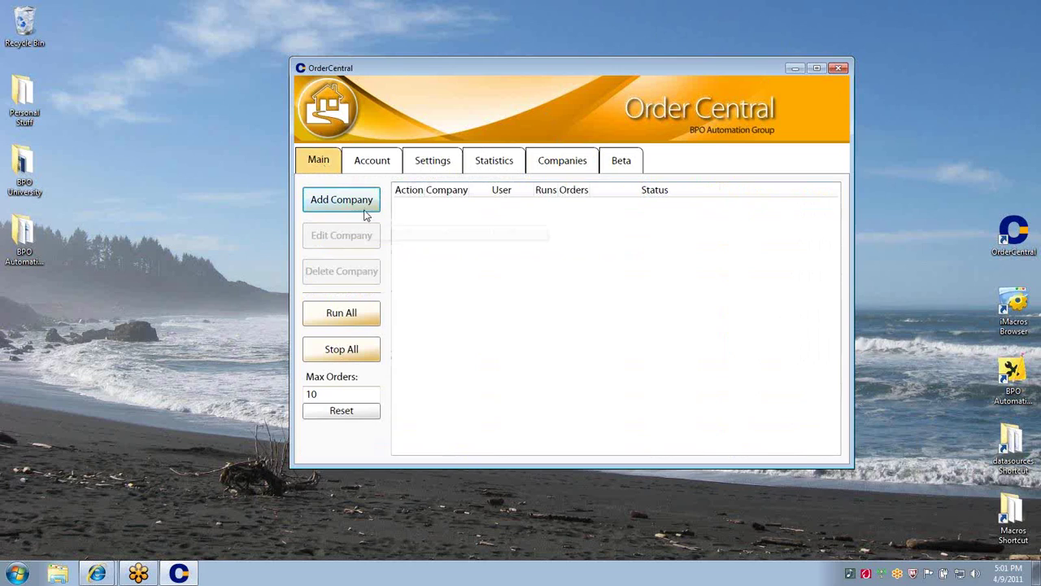
Add a new company, choose UTLS BPO, and acknowledge its 2-minute minimum check interval warning
left_click(371, 205)
left_click_drag(323, 30, 586, 151)
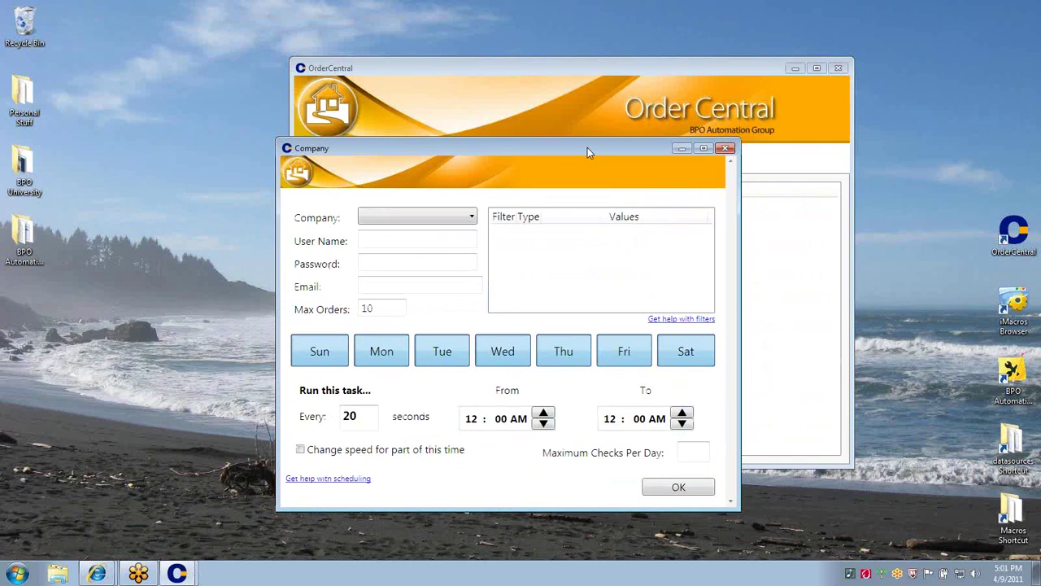
left_click(472, 217)
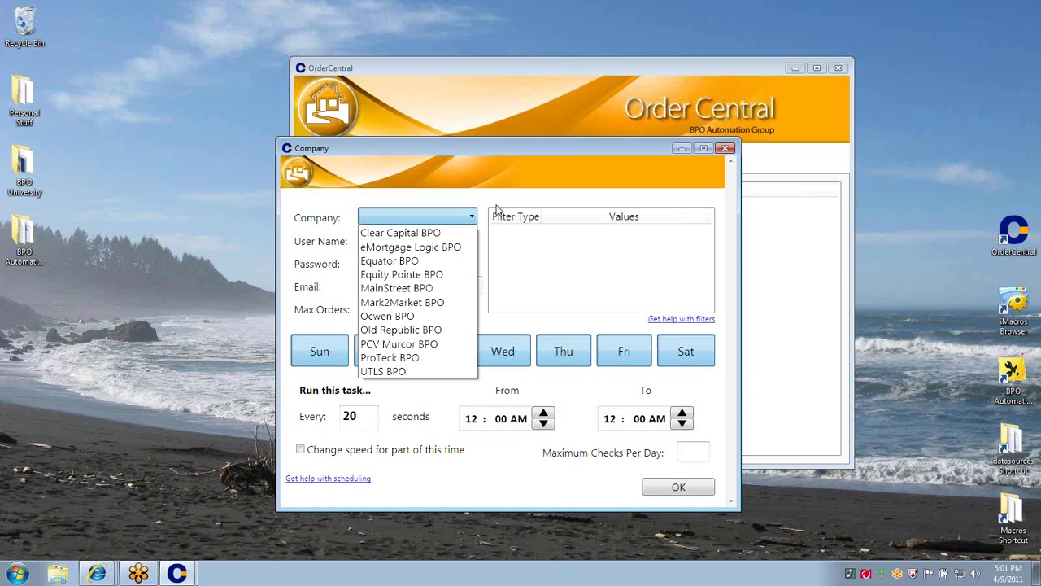
left_click(402, 371)
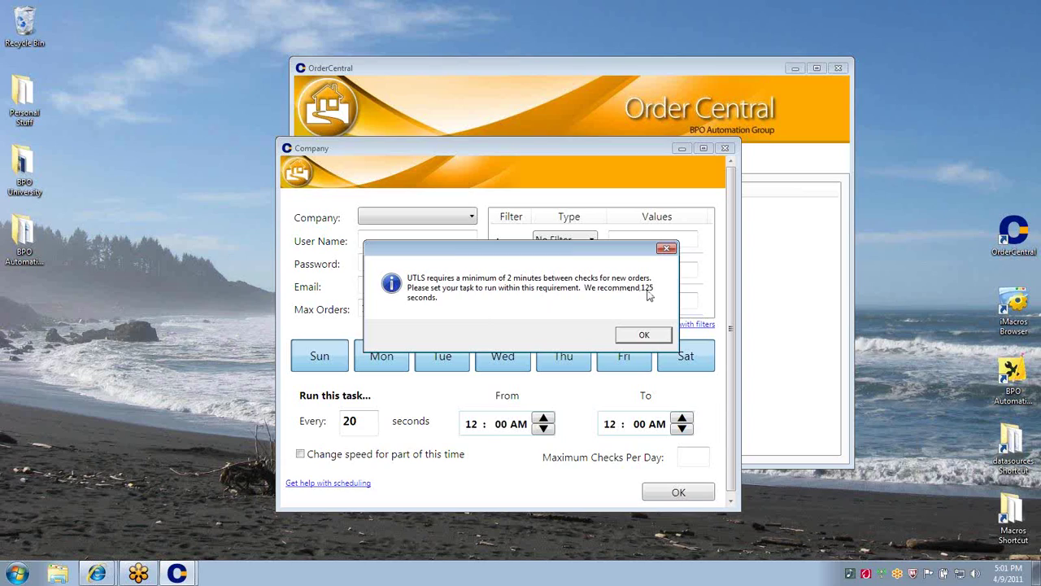
left_click(638, 335)
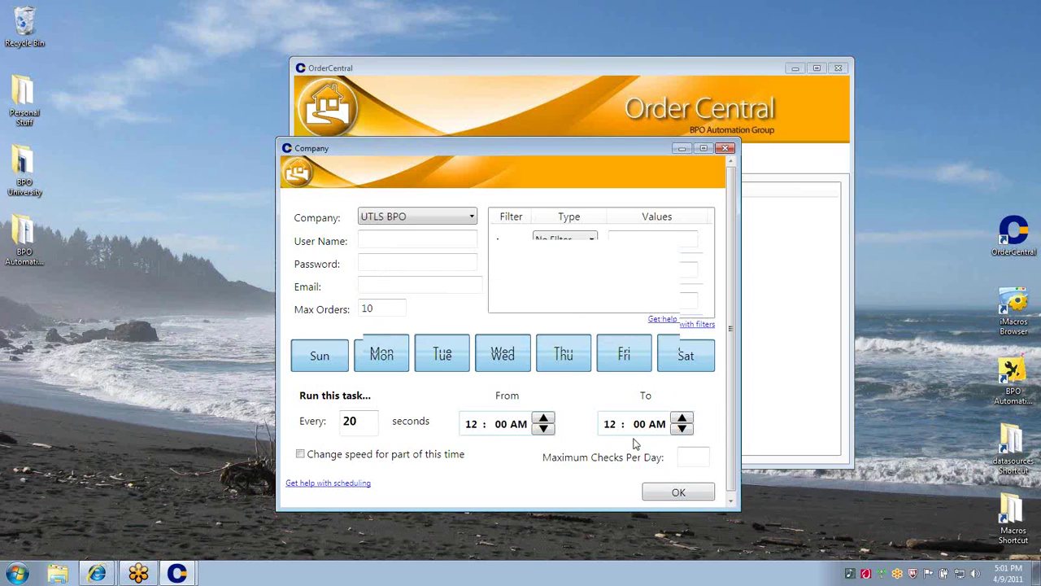
Set the UTLS BPO check interval to 125 seconds and enter the account user name
double_click(366, 421)
type("125")
left_click(417, 244)
type("OCEA")
key("BackSpace")
key("BackSpace")
type("EA")
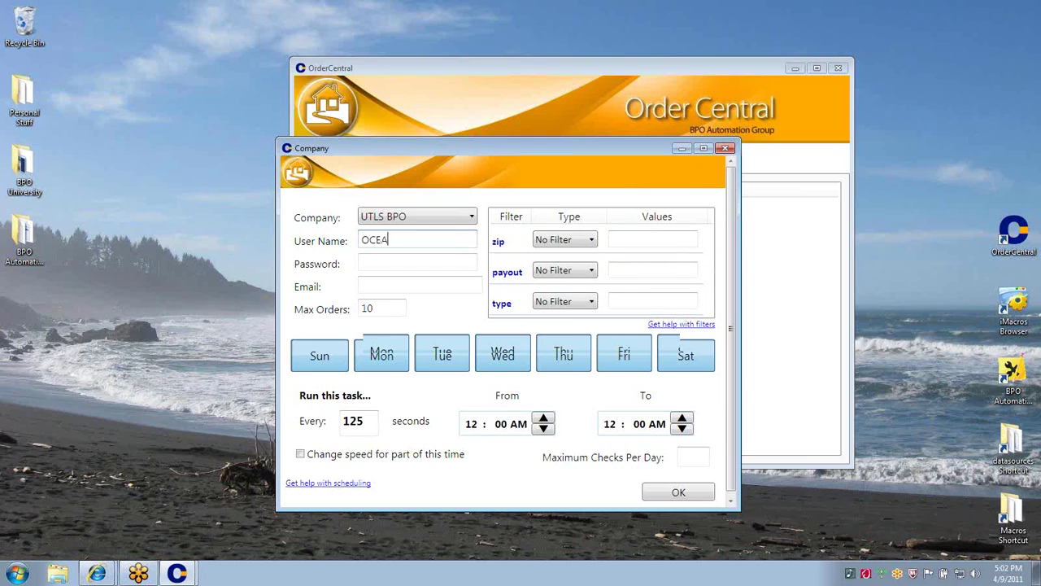
type("NN")
Enter the account password and the contact e-mail address
left_click(435, 266)
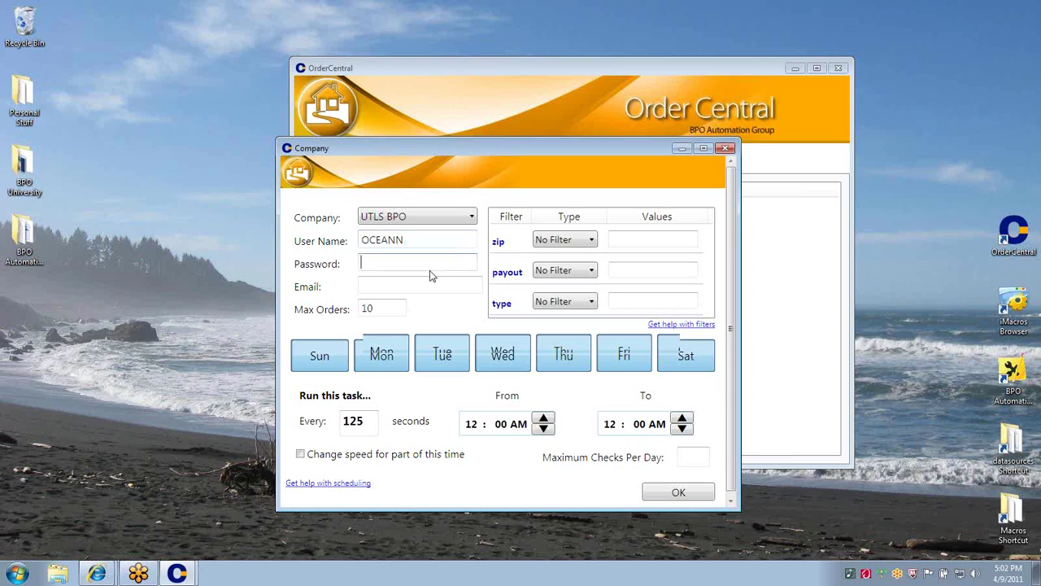
left_click(419, 284)
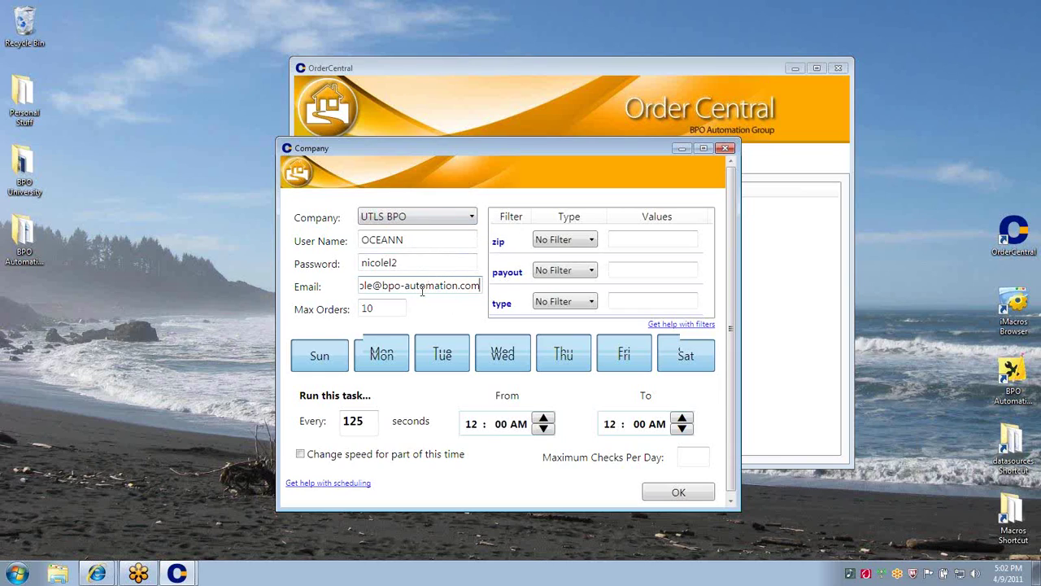
left_click(392, 308)
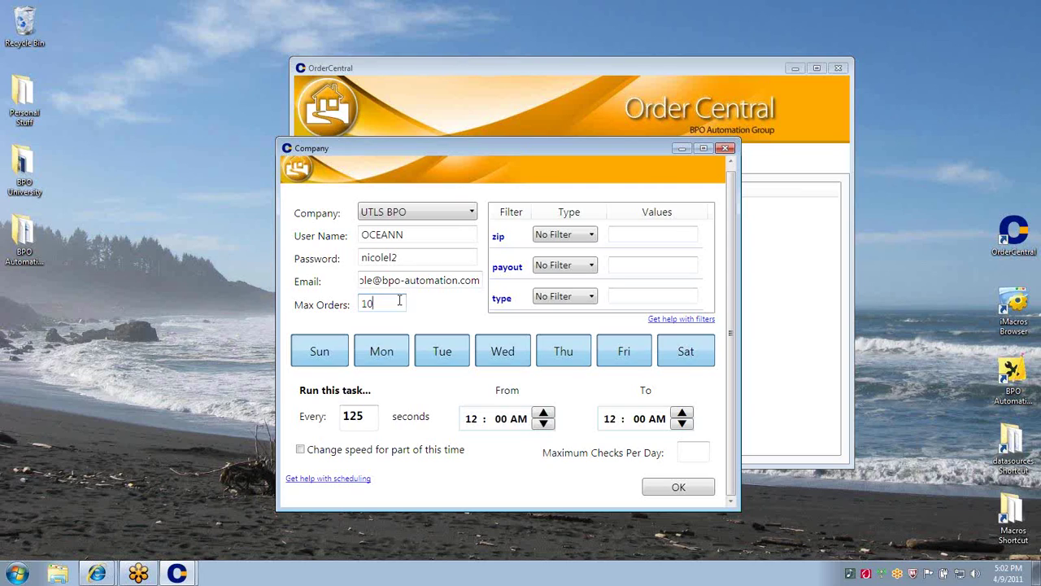
Keep all seven days active, including Friday, and move the start hour from midnight toward 3:00 AM
left_click(398, 301)
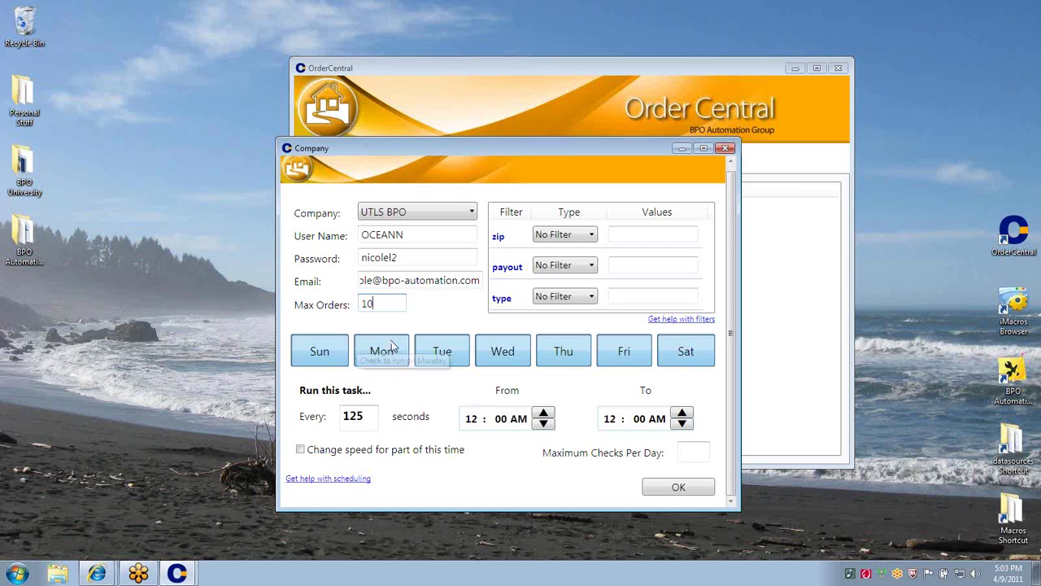
left_click(624, 351)
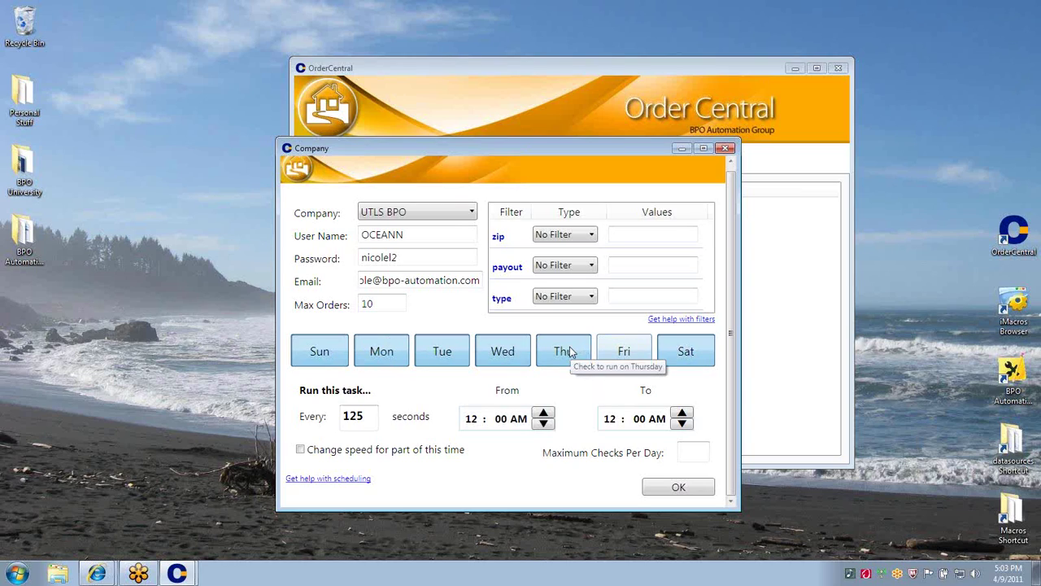
left_click(620, 348)
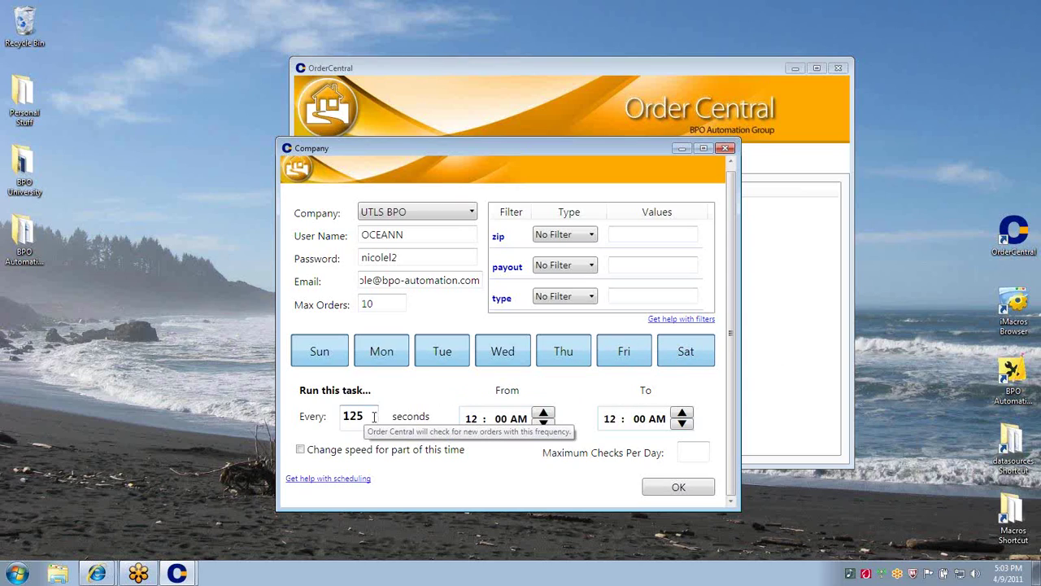
left_click(544, 412)
left_click(544, 413)
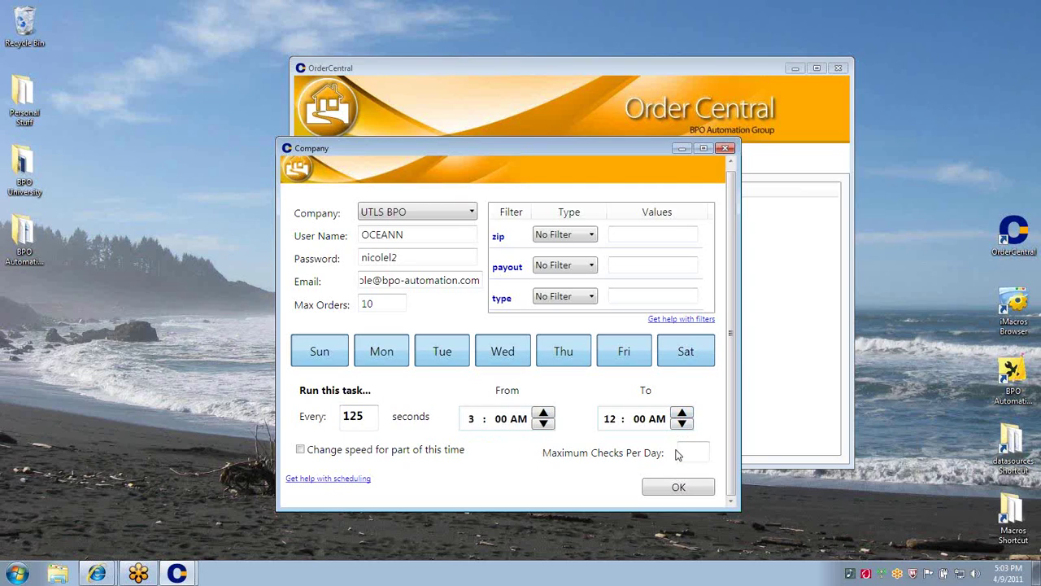
Enable 'Change speed for part of this time' for a temporary 10:00 AM–2:00 PM schedule
left_click(300, 450)
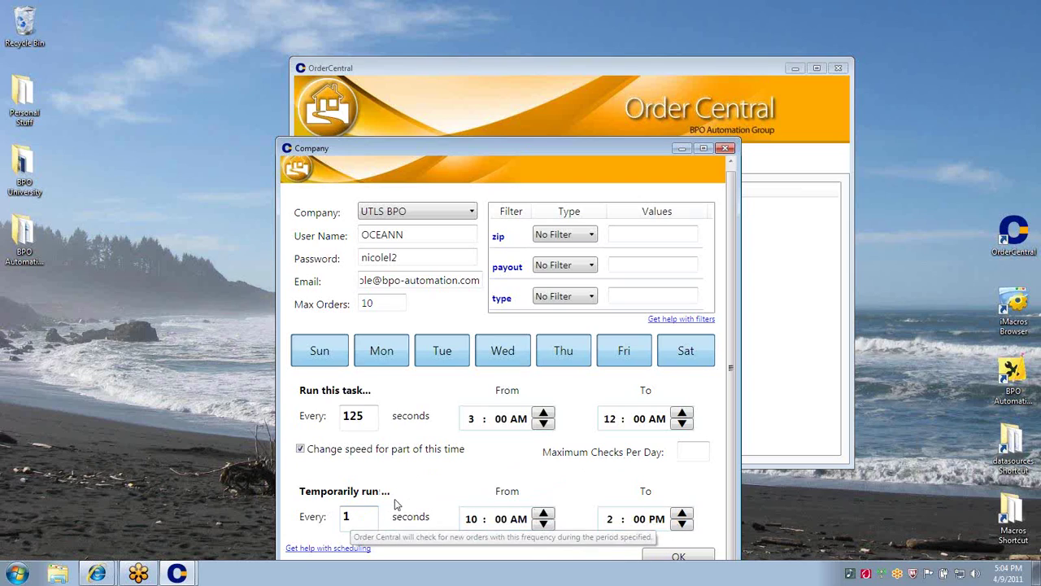
Change the temporary Every value from 1 to 10 seconds
type("0")
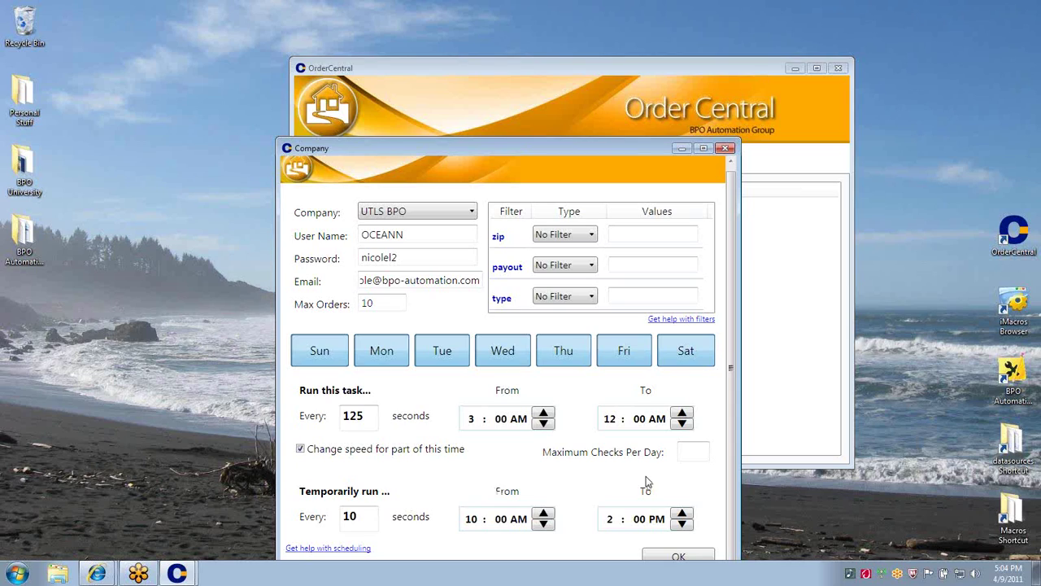
left_click(683, 452)
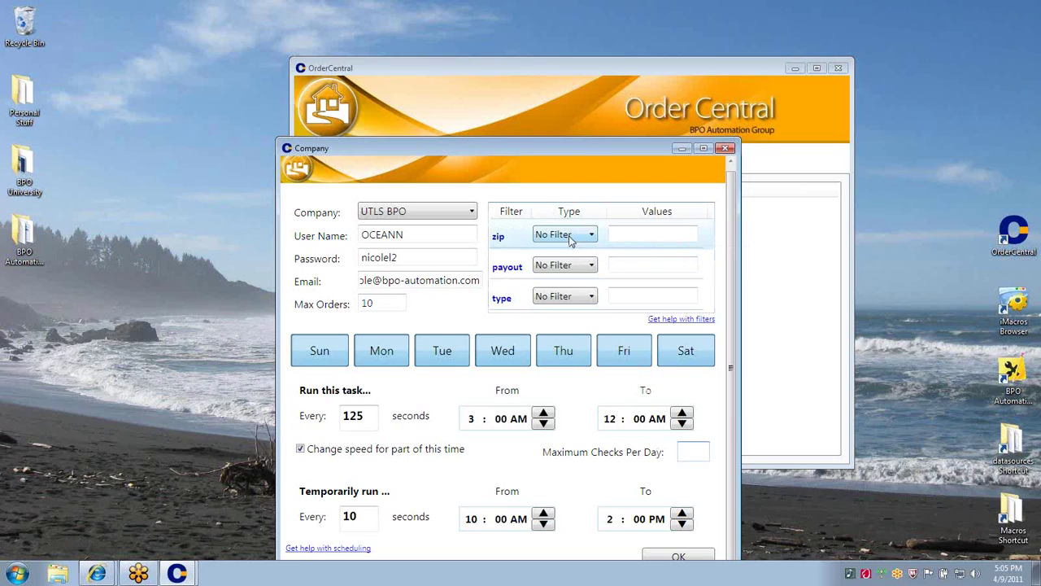
Filter zip codes by value: 98248, 98226 and 98227
left_click(569, 236)
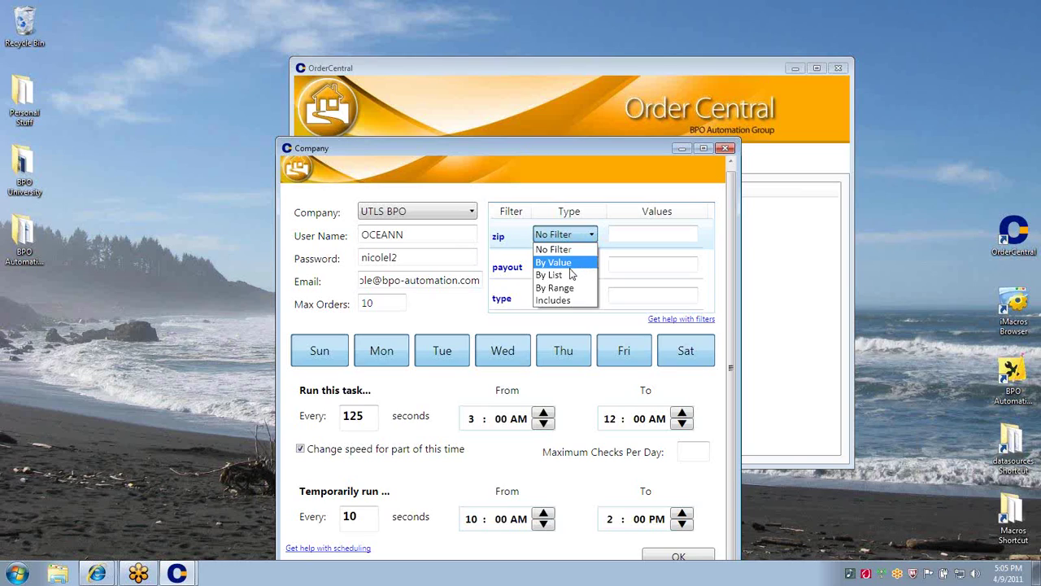
left_click(579, 262)
left_click(616, 234)
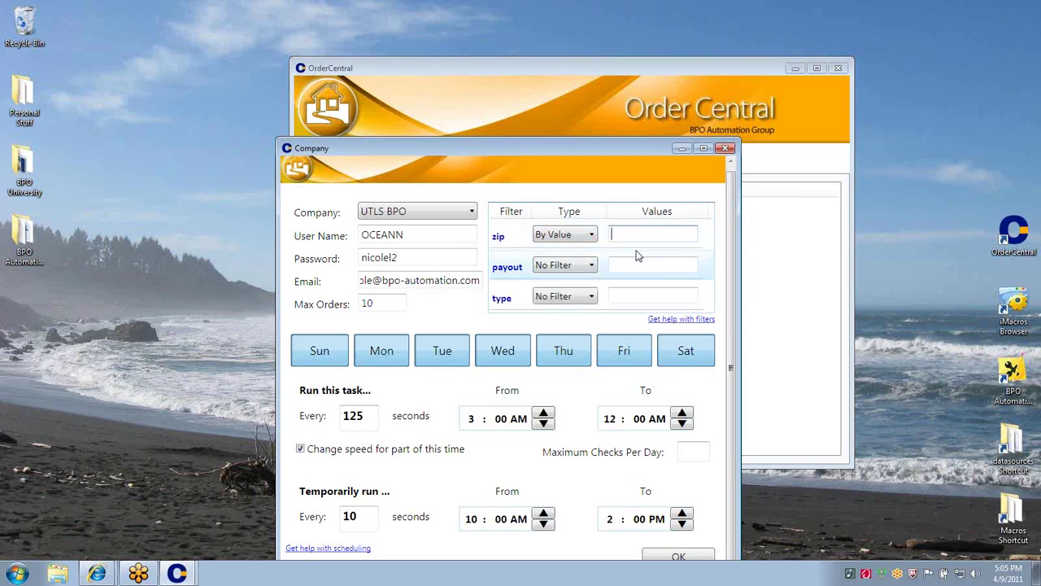
type("98248,98226,9827")
key("Left")
type("2")
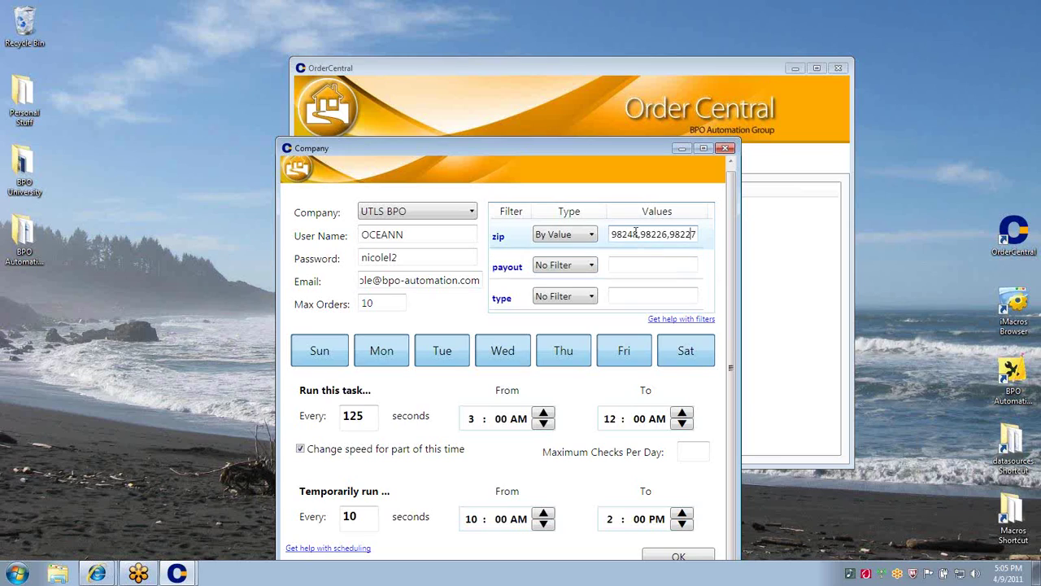
Filter payout by range 45-150 and leave the type filter on No Filter
left_click(593, 268)
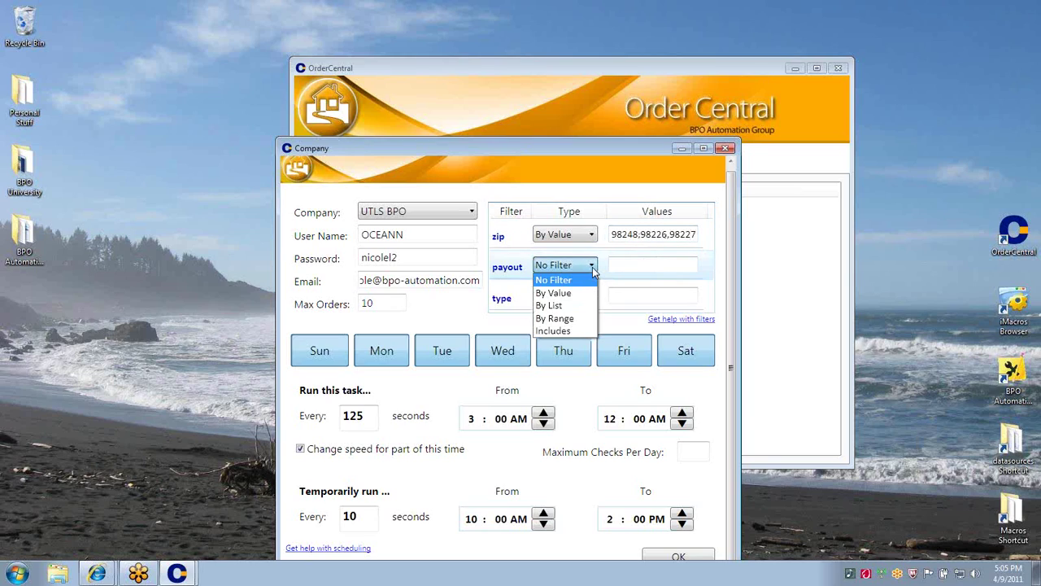
left_click(572, 319)
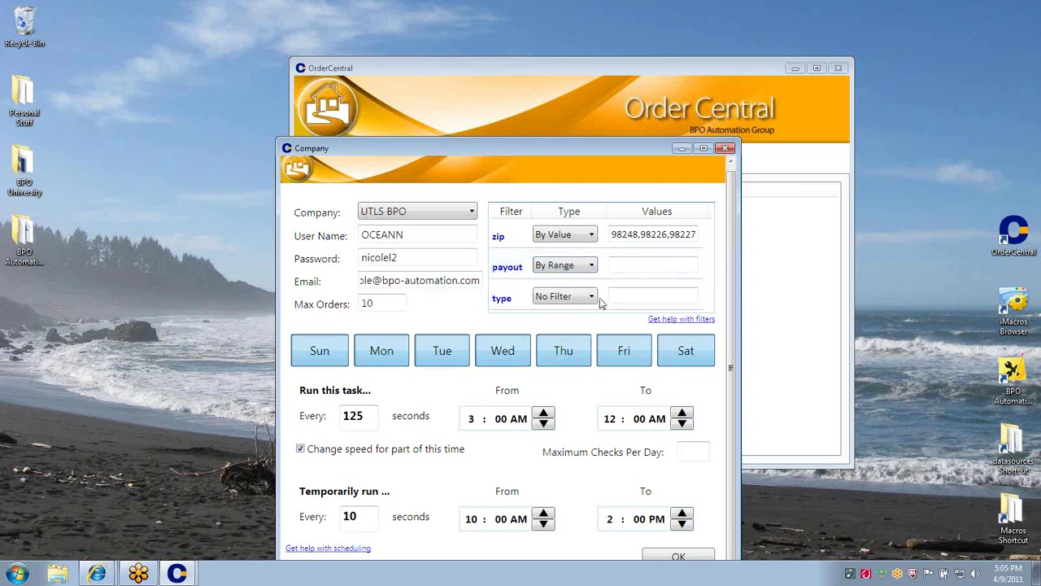
left_click(644, 267)
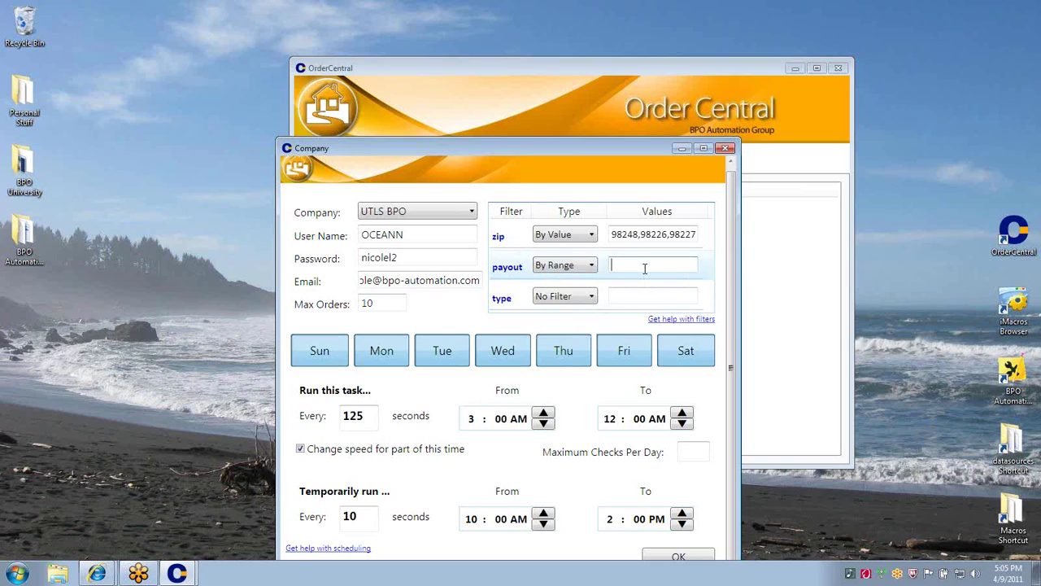
type("45-150")
left_click(590, 298)
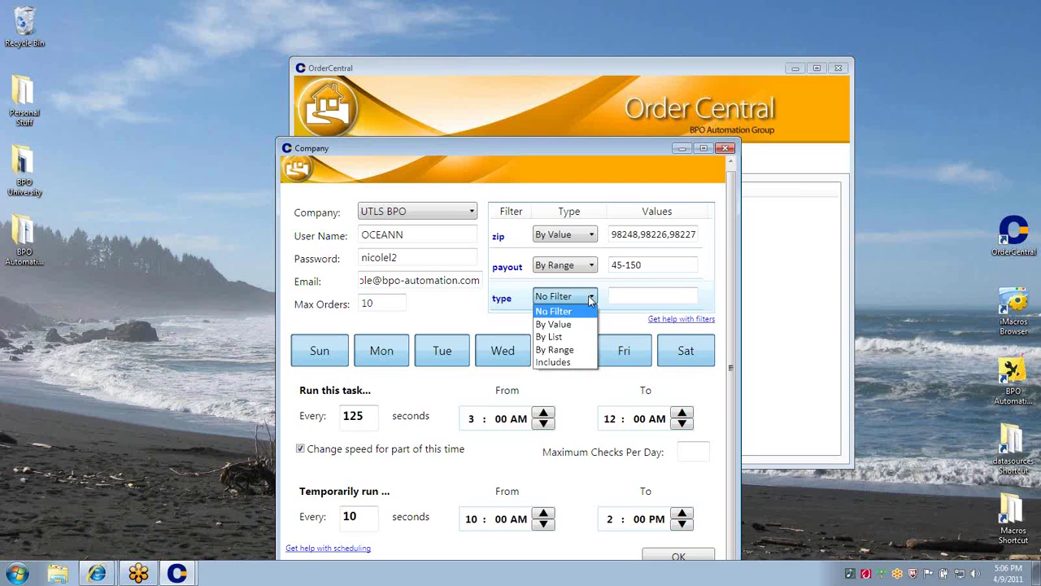
left_click(603, 297)
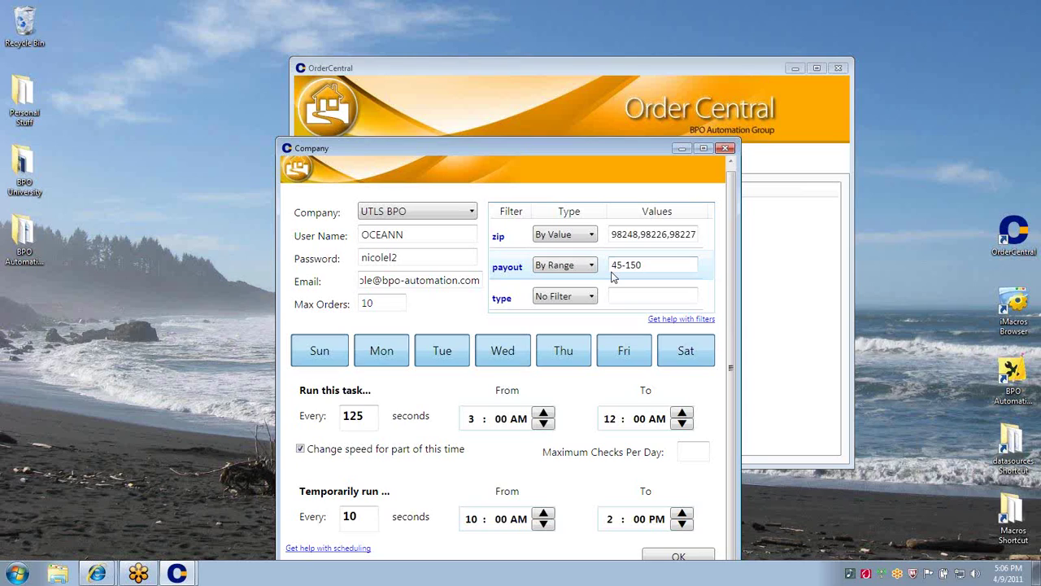
Save the UTLS BPO account, then run it and stop it again
left_click(656, 557)
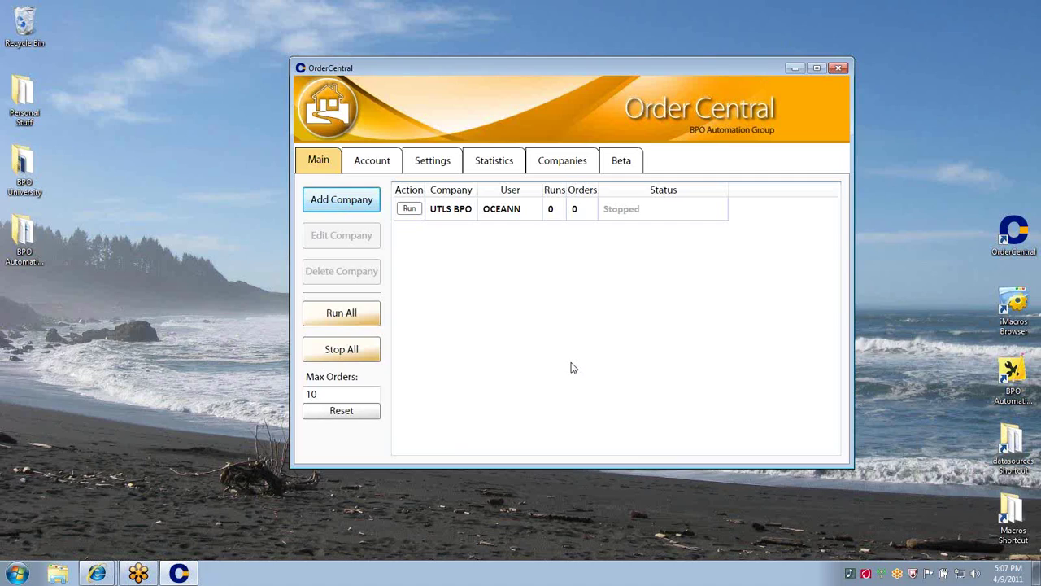
left_click(409, 209)
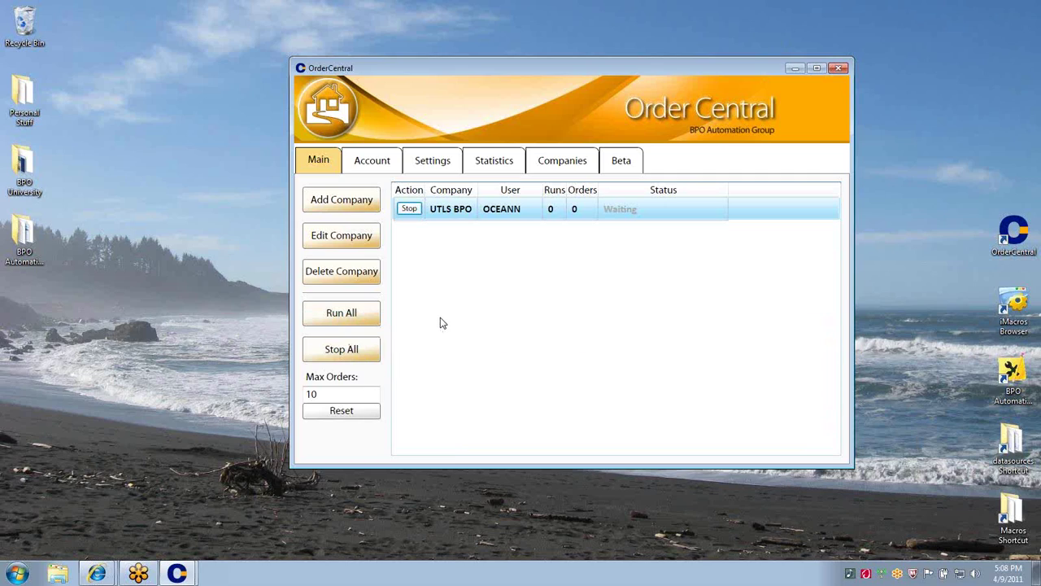
left_click(411, 209)
Add a Clear Capital BPO company and enter its account user name
left_click(342, 202)
left_click(228, 130)
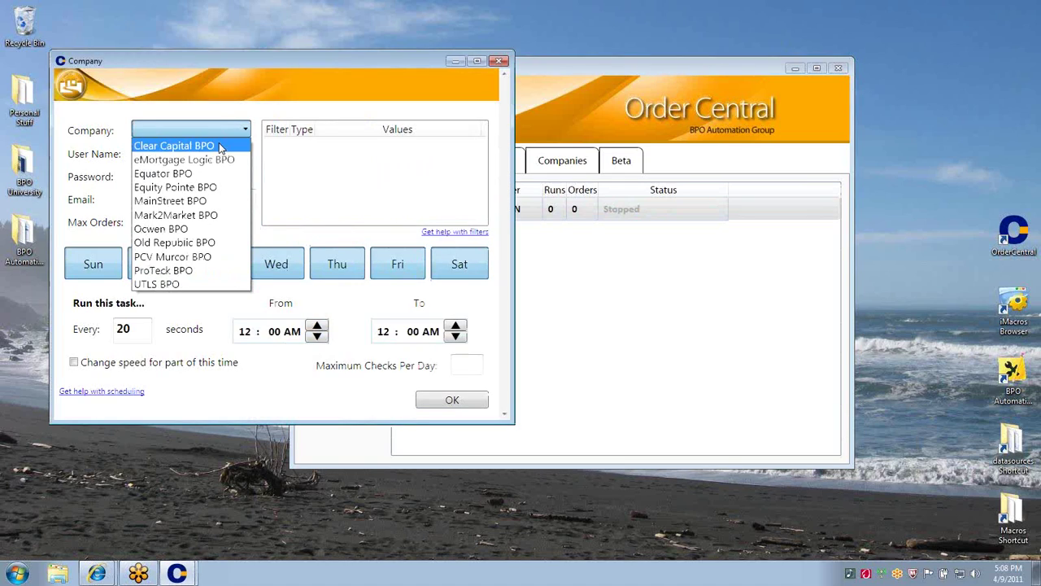
left_click(218, 143)
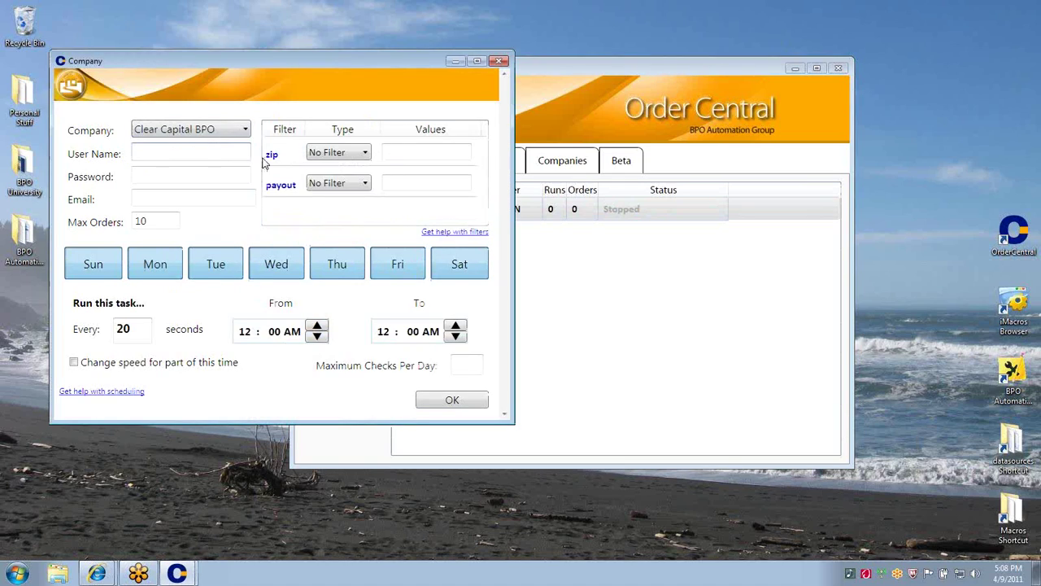
type("pac")
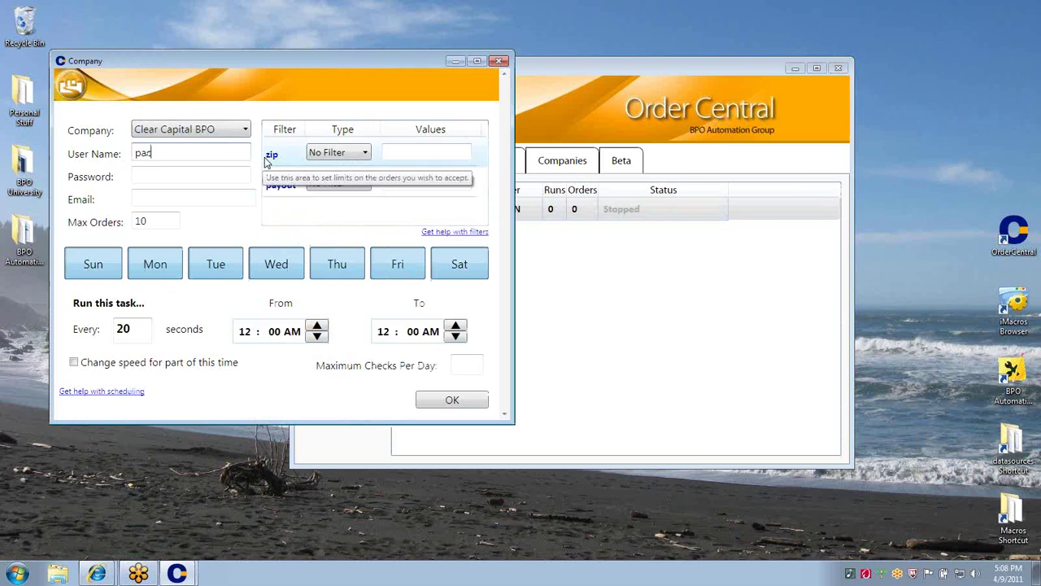
type("ificrealty")
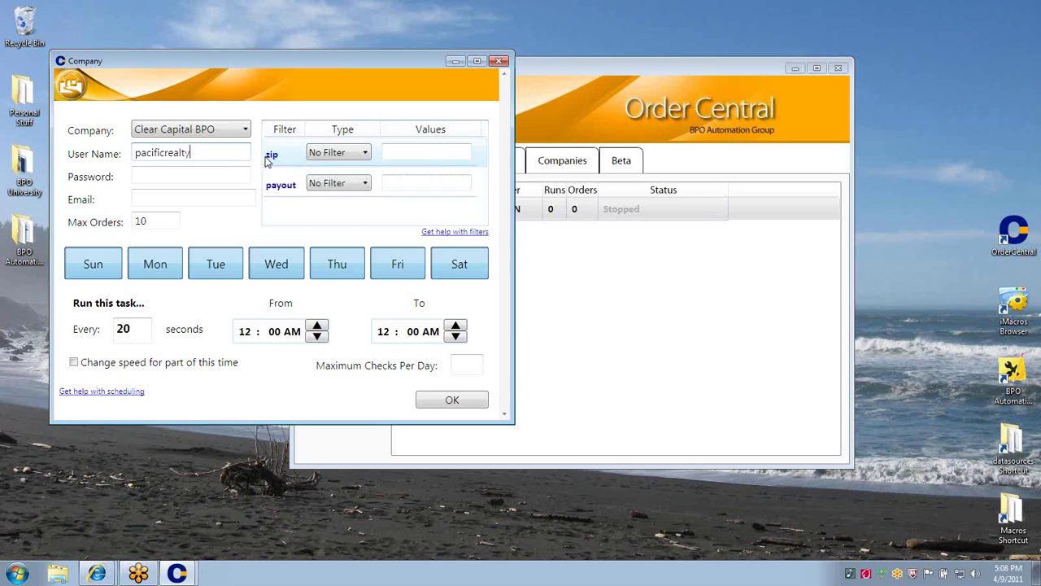
Enter the account password and e-mail address, then save the Clear Capital BPO entry
left_click(236, 175)
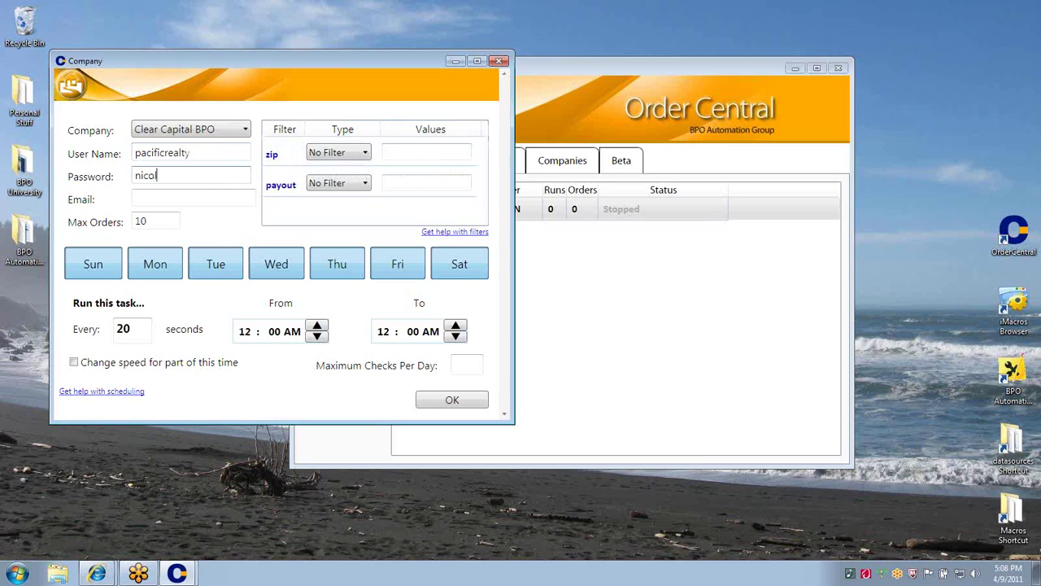
left_click(214, 197)
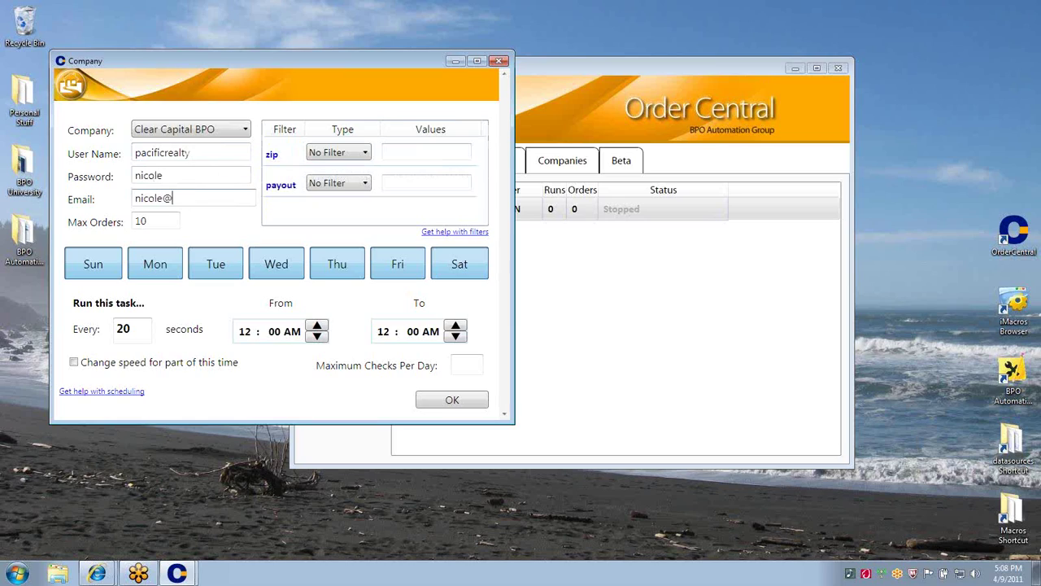
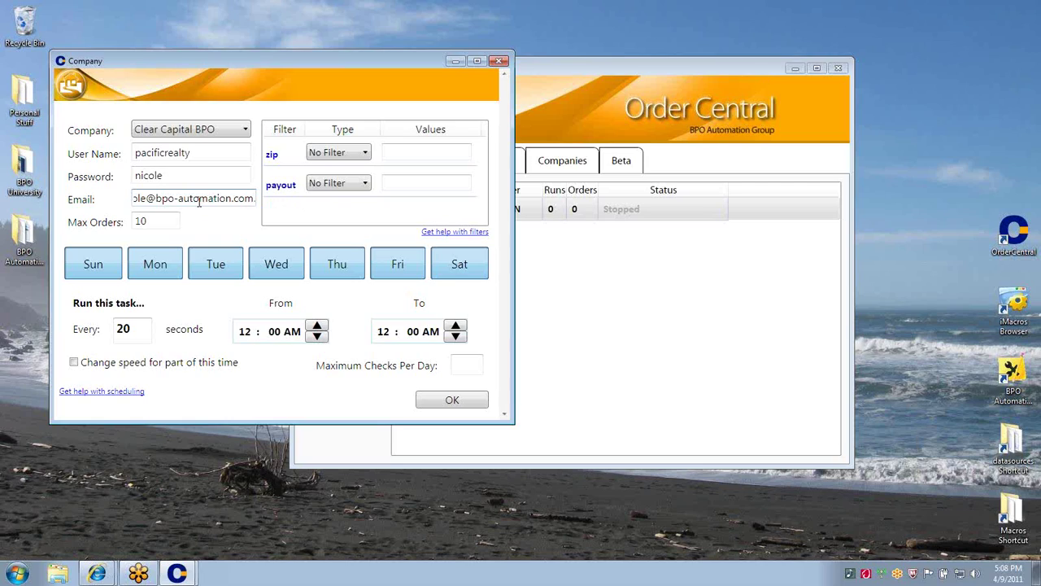
key("Home")
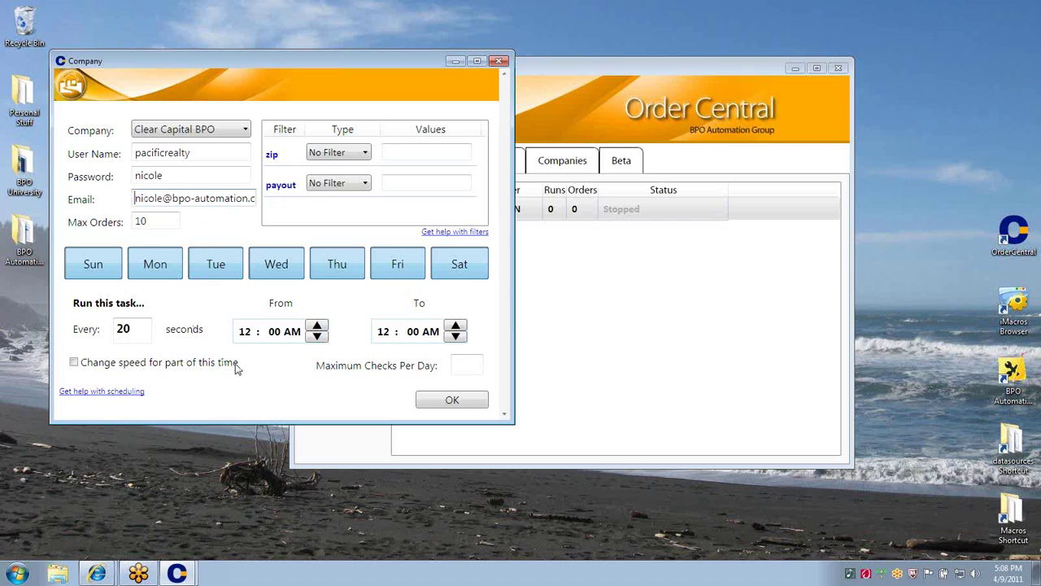
left_click(476, 402)
Run All and Stop All on both accounts, then view the April 2011 Account page
left_click(364, 314)
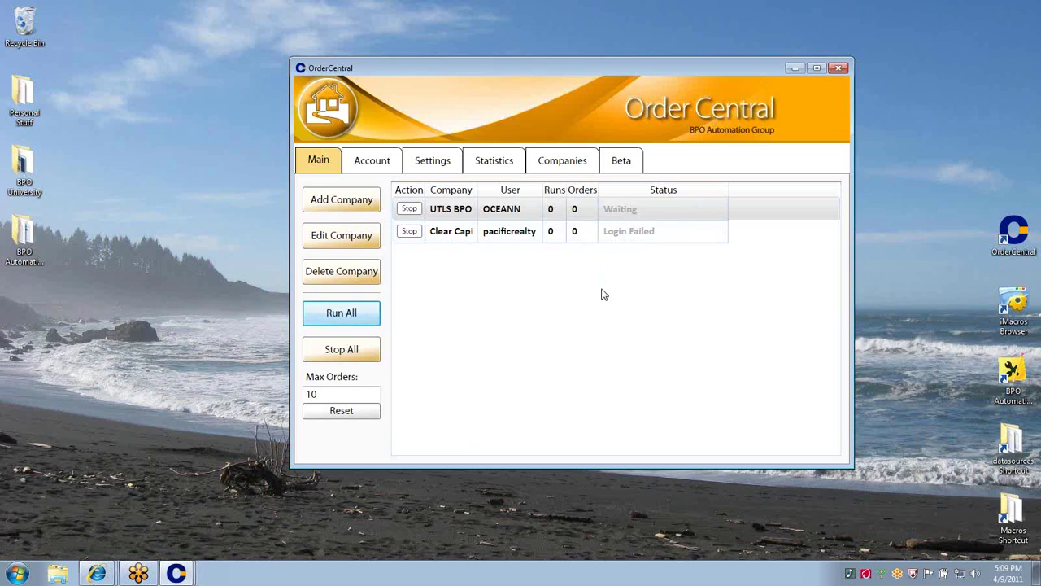
left_click(369, 350)
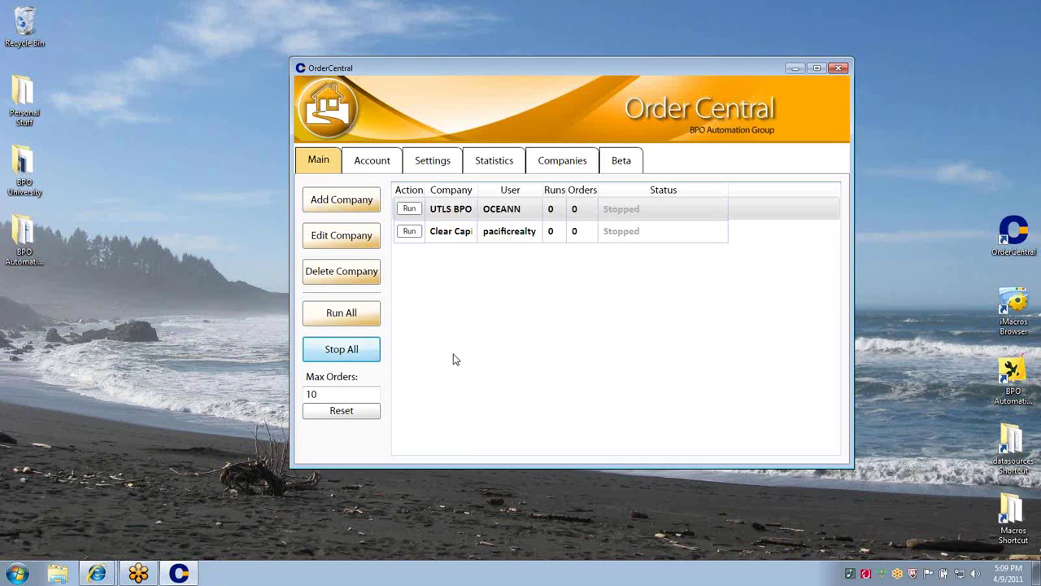
left_click(379, 163)
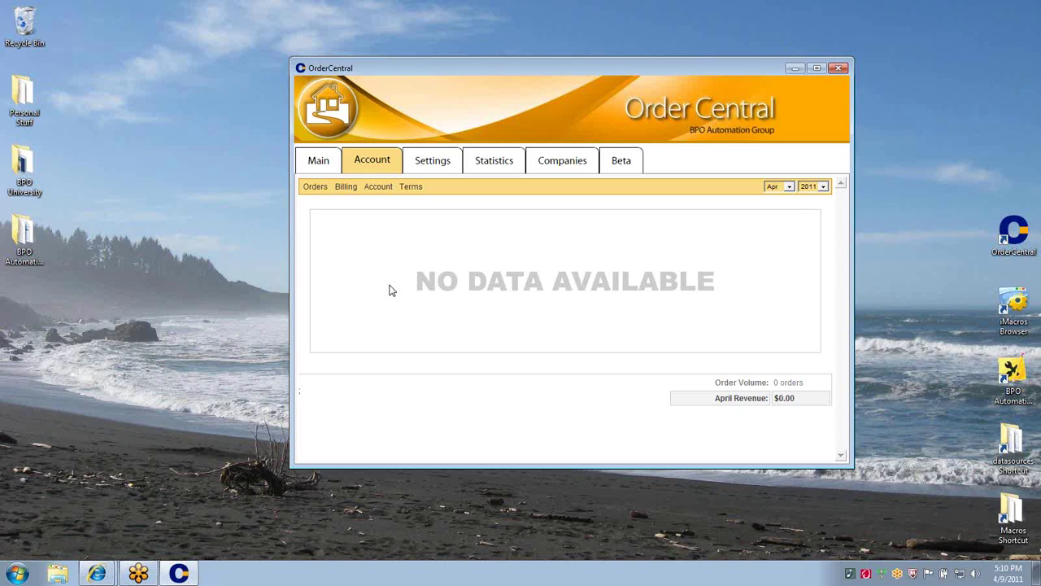
Return to the Main company list and bring up the Internet Explorer windows
left_click(330, 169)
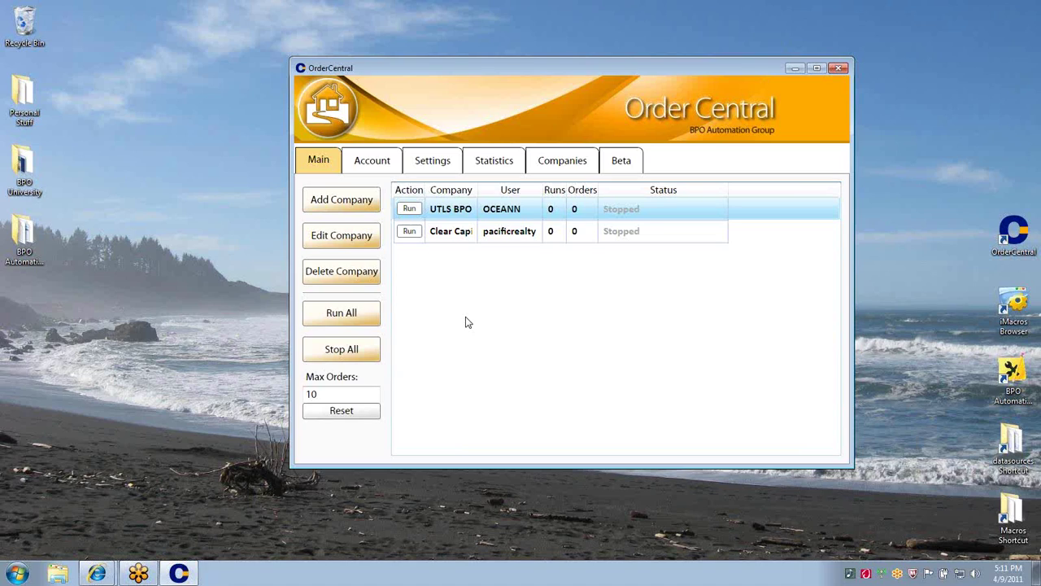
left_click(97, 573)
left_click(146, 544)
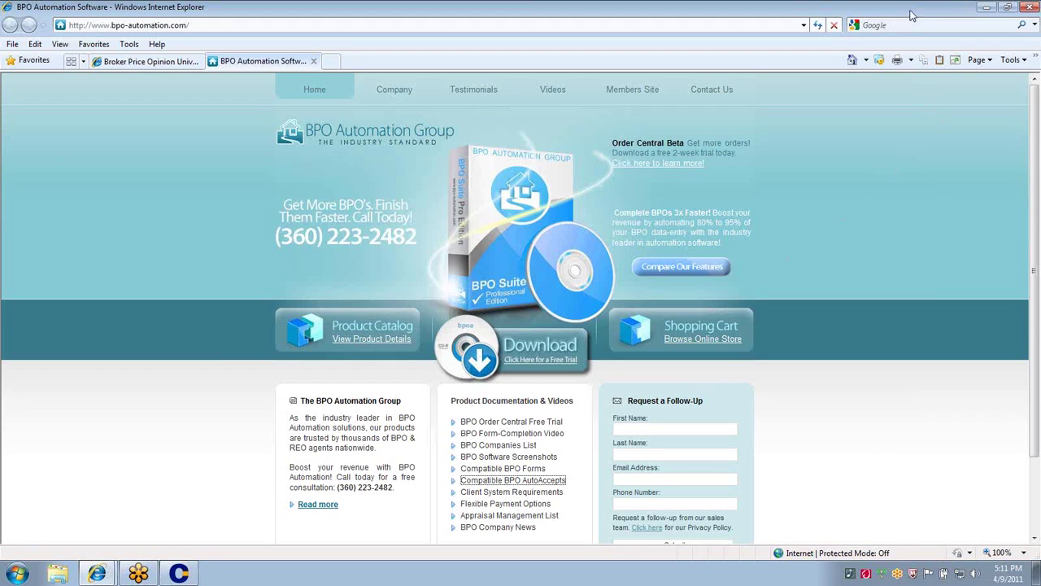
left_click(986, 7)
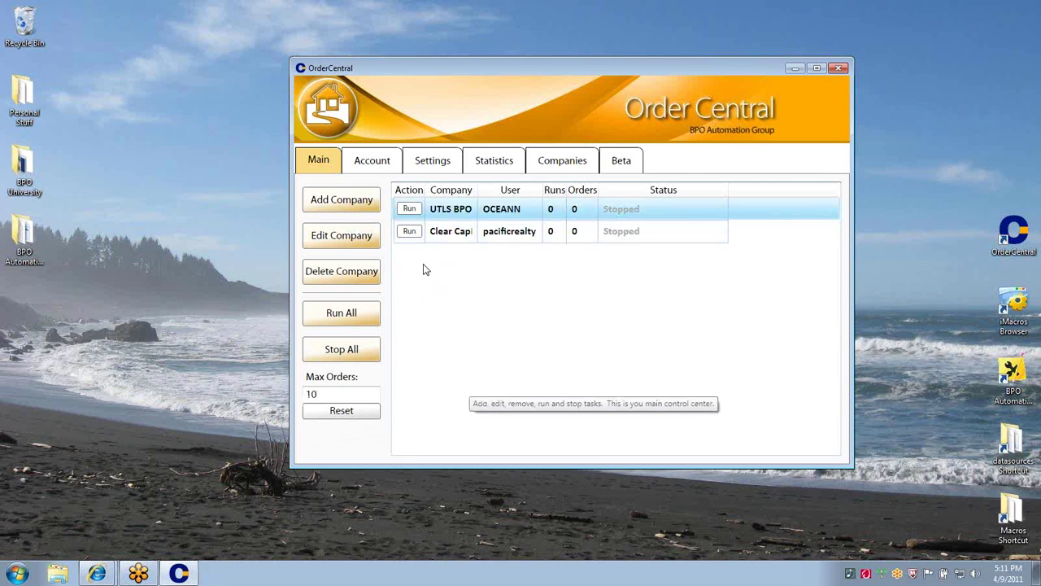
Show OrderCentral's Settings page with Start Windows Minimized, shift the window left, and unfocus it
left_click(379, 168)
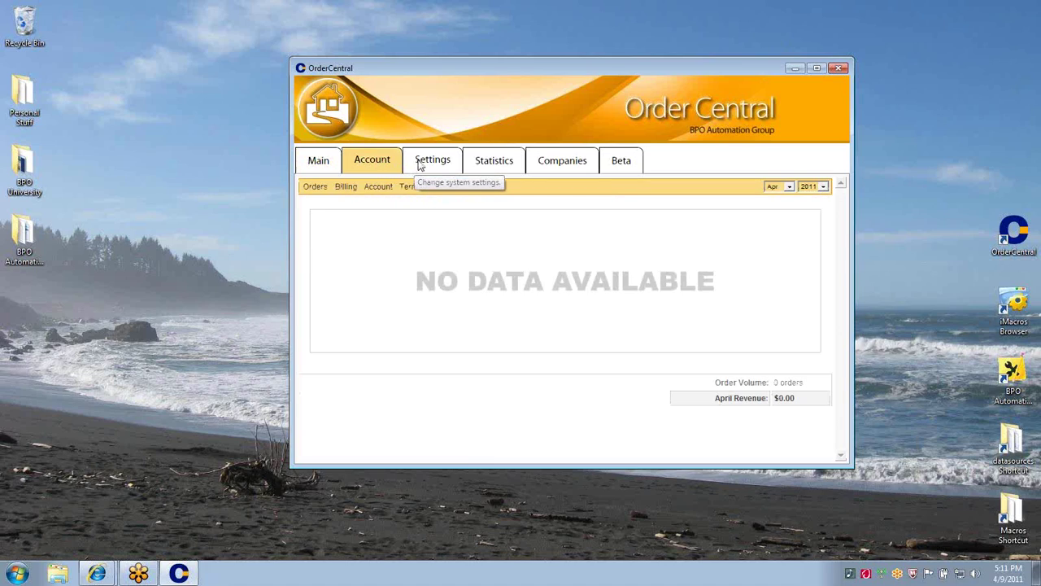
left_click(419, 166)
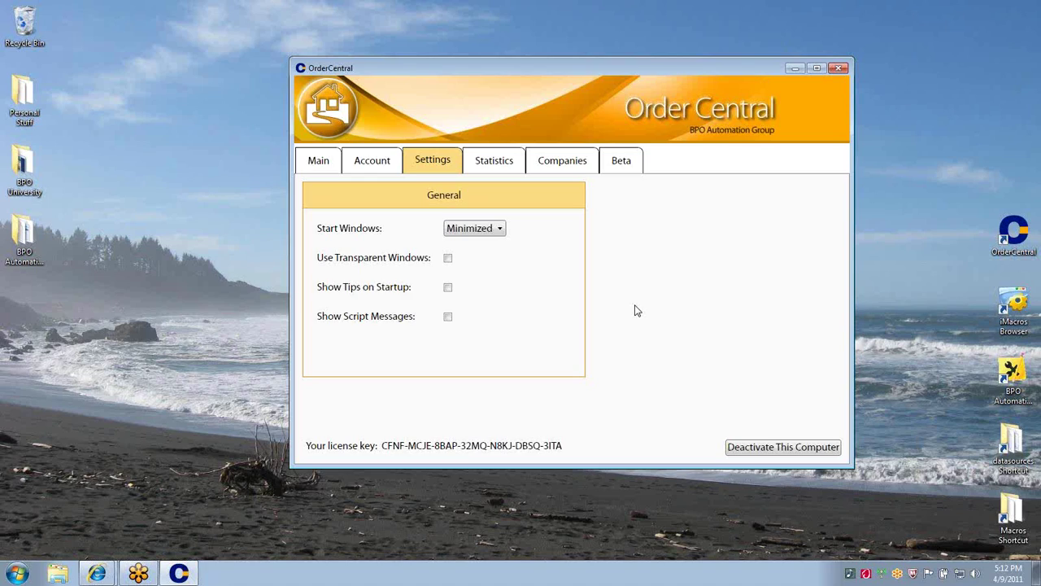
left_click_drag(585, 63, 516, 58)
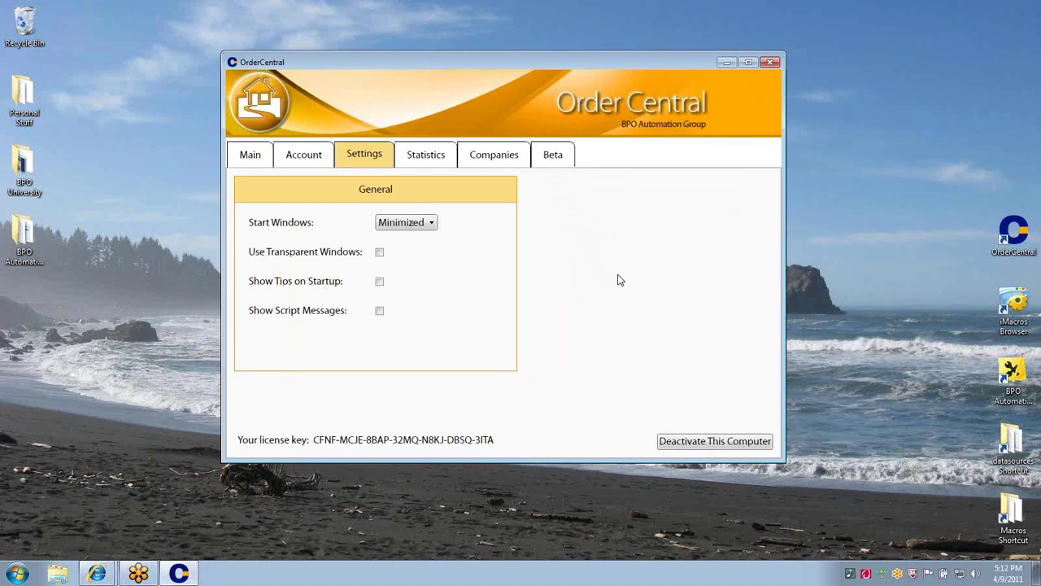
left_click(1031, 36)
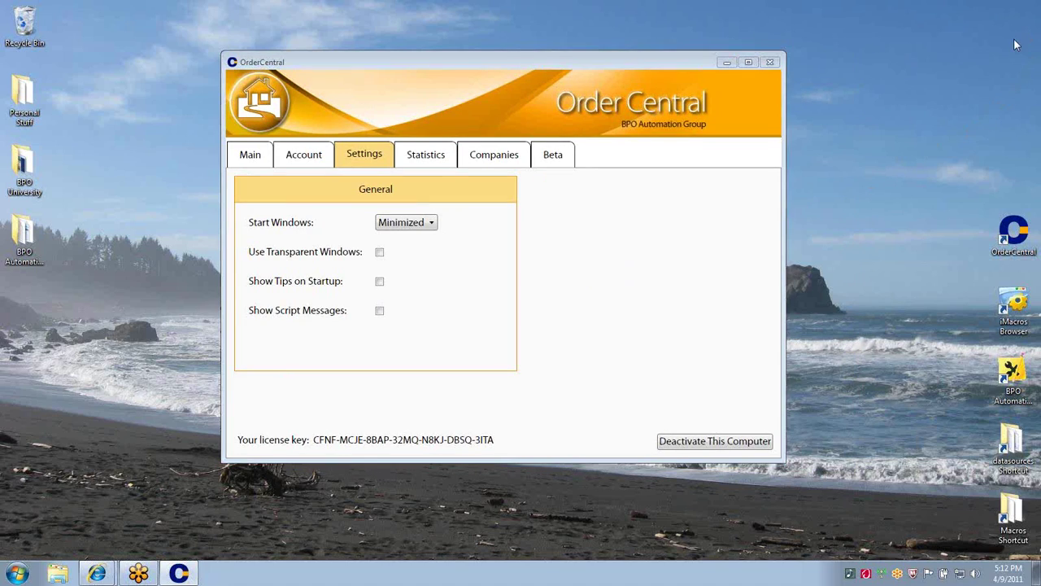